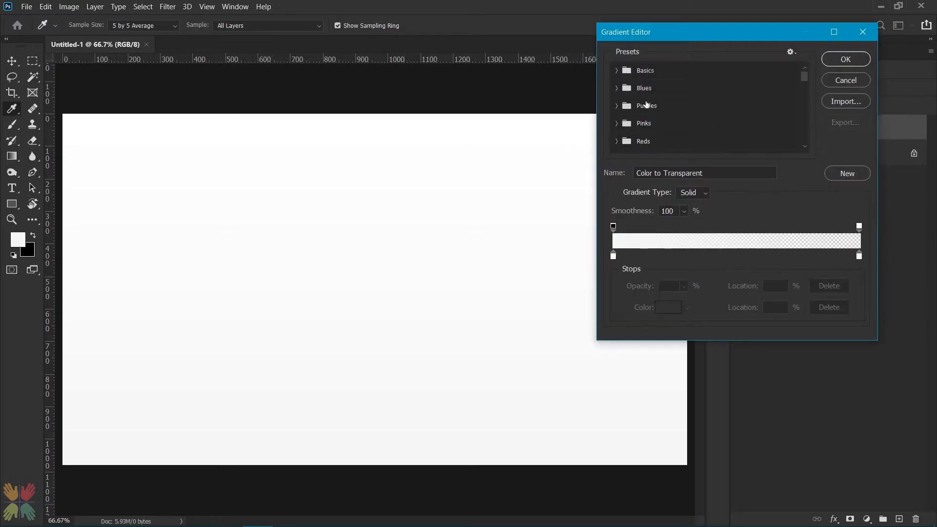
Choose the semi-transparent blue custom preset, found after the Neutrals folder, as the gradient for the fill layer
left_click_drag(803, 84, 804, 138)
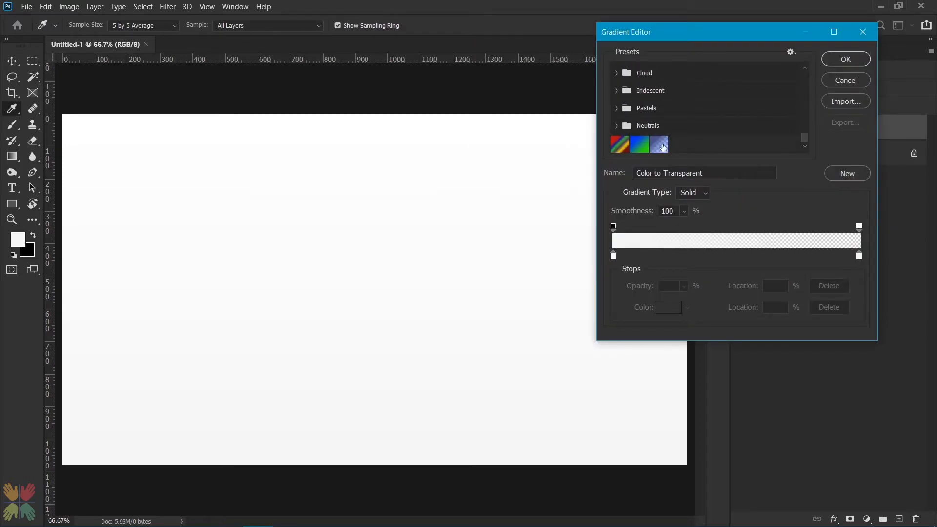
left_click(658, 144)
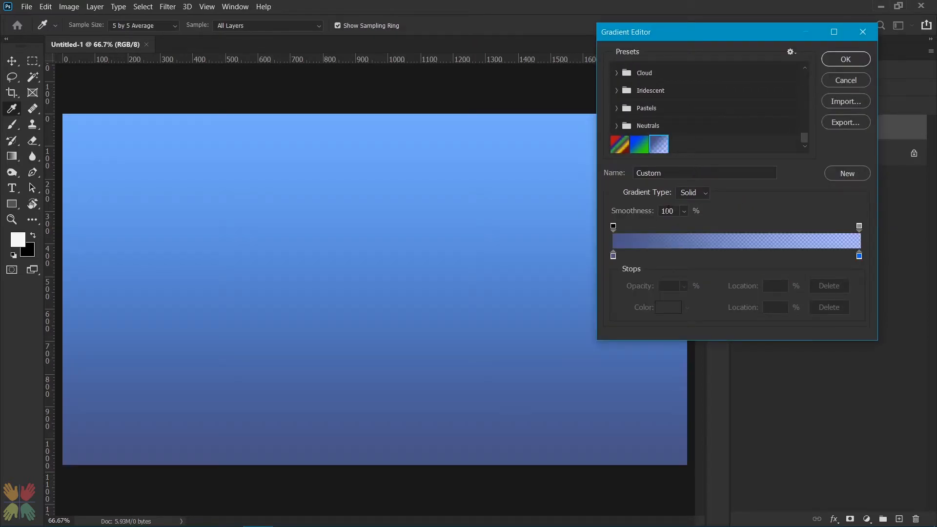
left_click(844, 59)
Make the gradient fill radial and reversed with a scale of 186%, and apply it
left_click(736, 215)
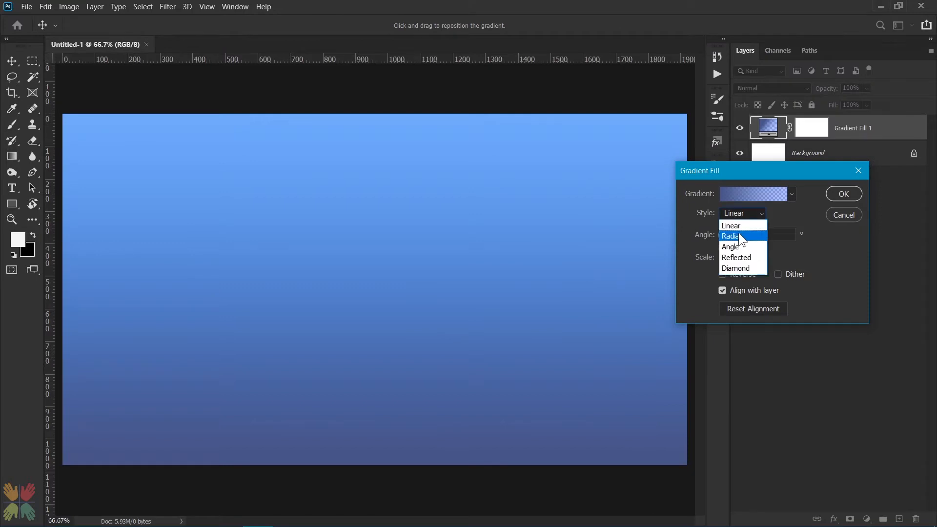
left_click(738, 236)
left_click(722, 274)
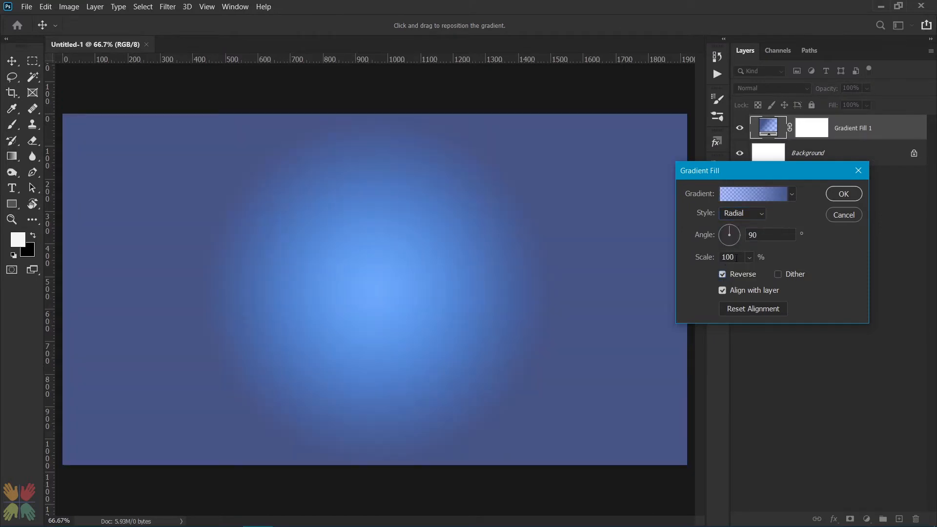
left_click(703, 259)
type("186")
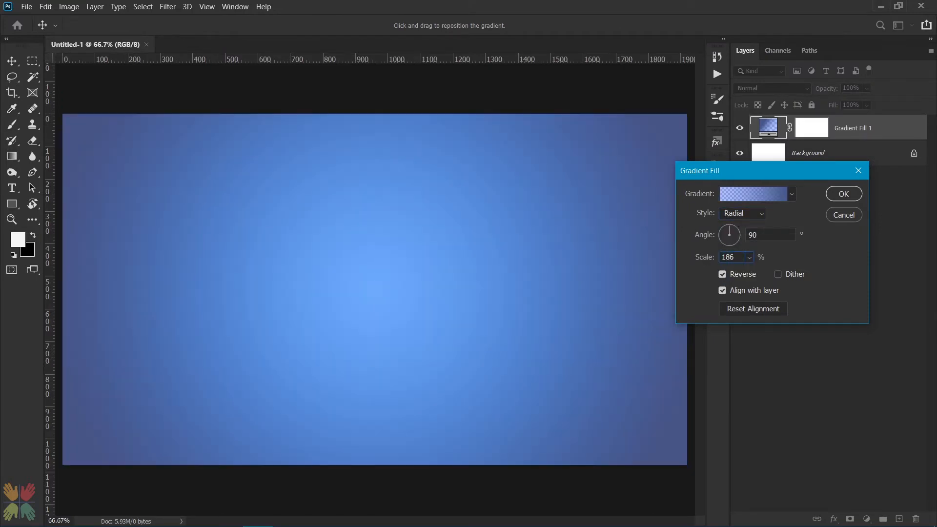
left_click(835, 192)
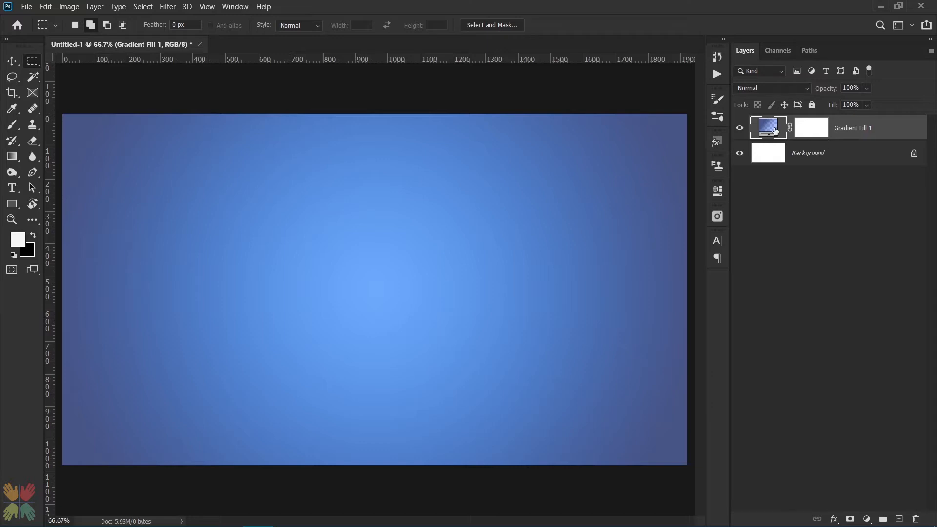
Add a new layer above the gradient fill and fill it with white at 100% opacity in Normal mode
left_click(899, 518)
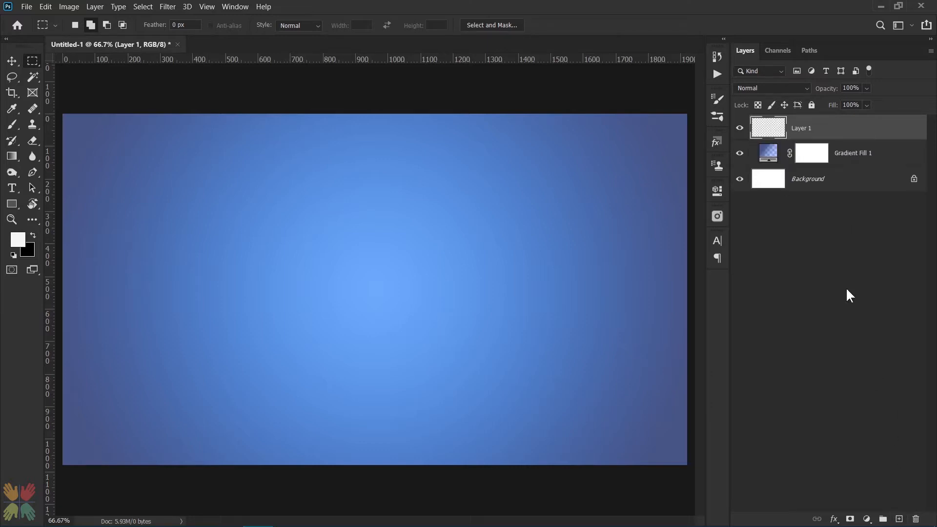
left_click(46, 7)
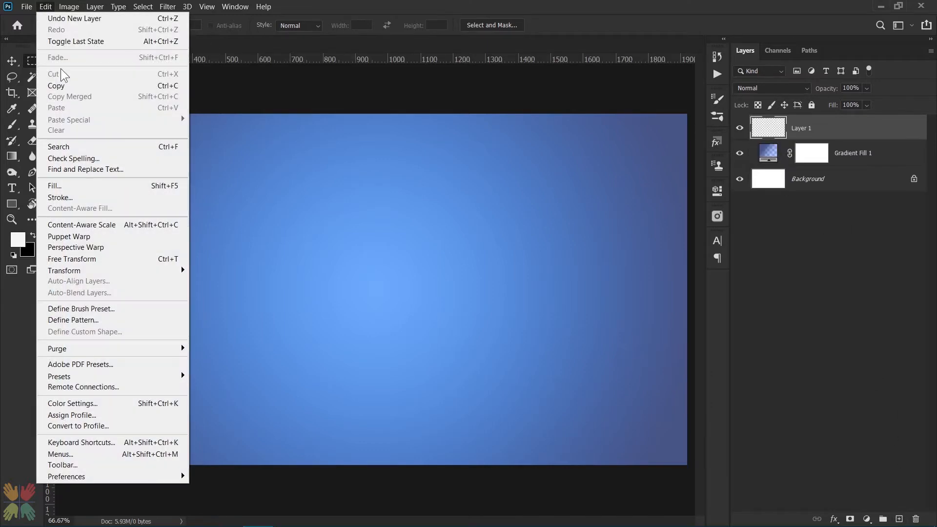
left_click(64, 185)
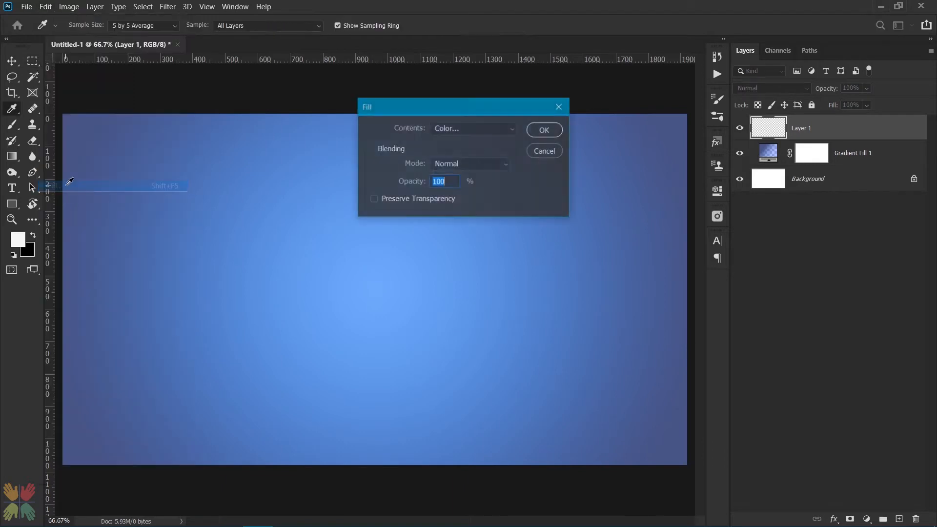
left_click(458, 130)
key("Escape")
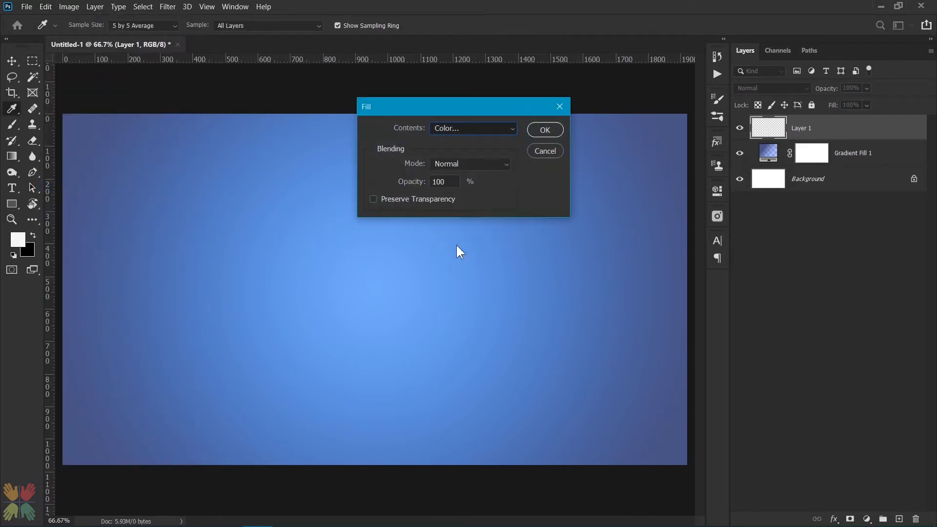
key("w")
left_click(536, 130)
key("m")
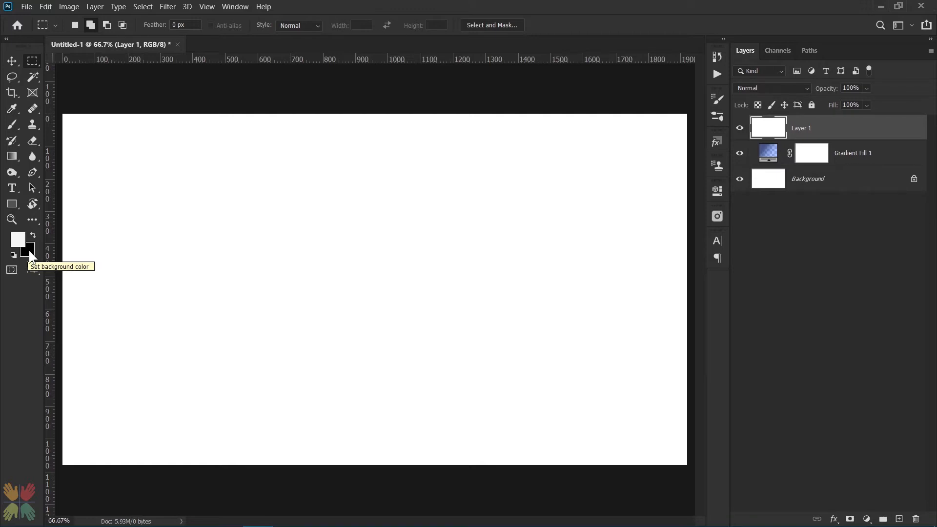
Open the Filter Gallery for the white layer with white as foreground and black as background colour
key("x")
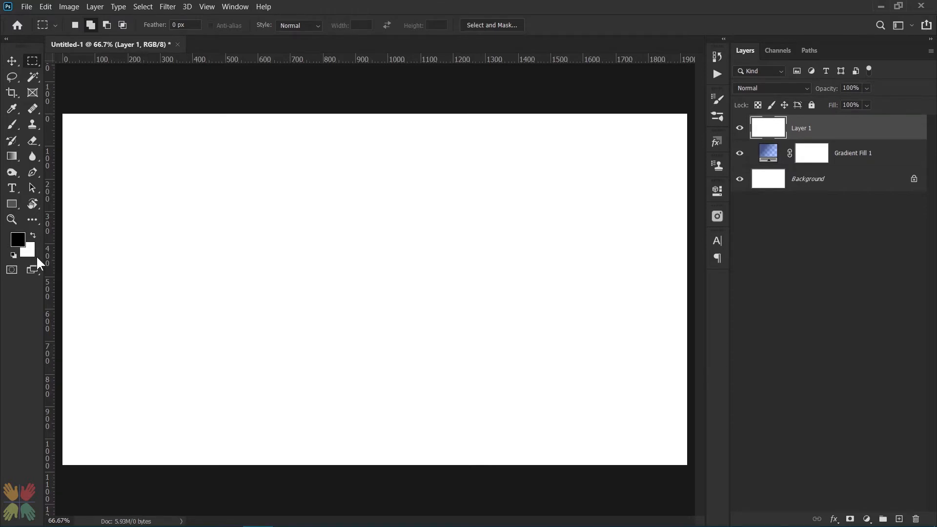
key("x")
left_click(169, 7)
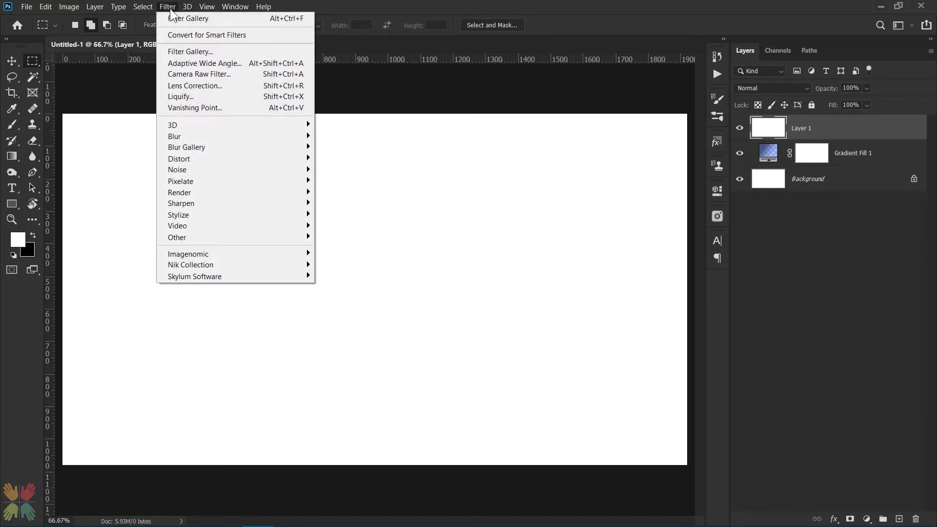
left_click(176, 50)
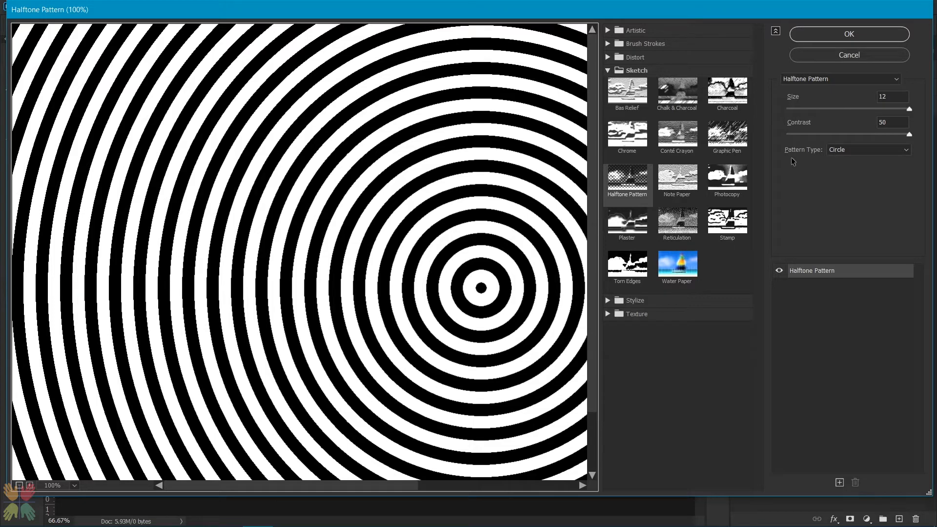
Preview the Circle and Dot halftone patterns, and set the pattern type to Line
left_click(886, 150)
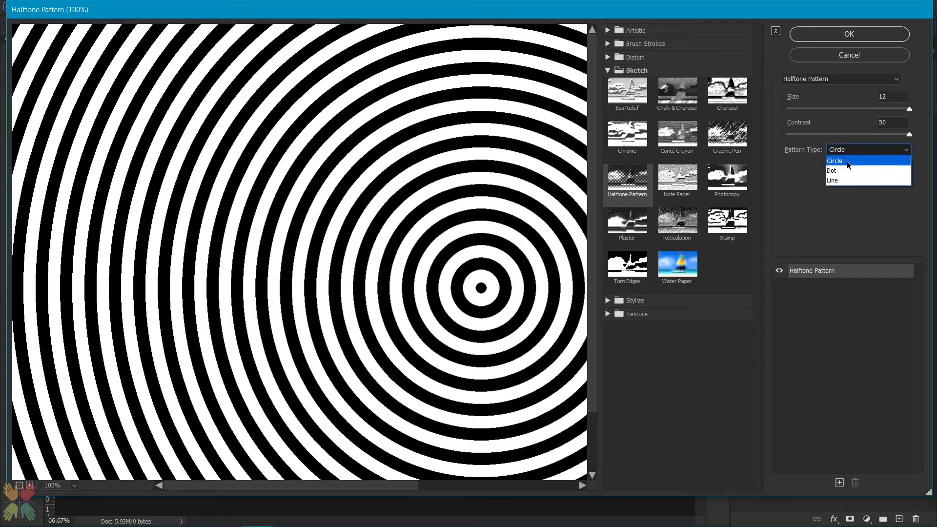
left_click(847, 161)
left_click(849, 150)
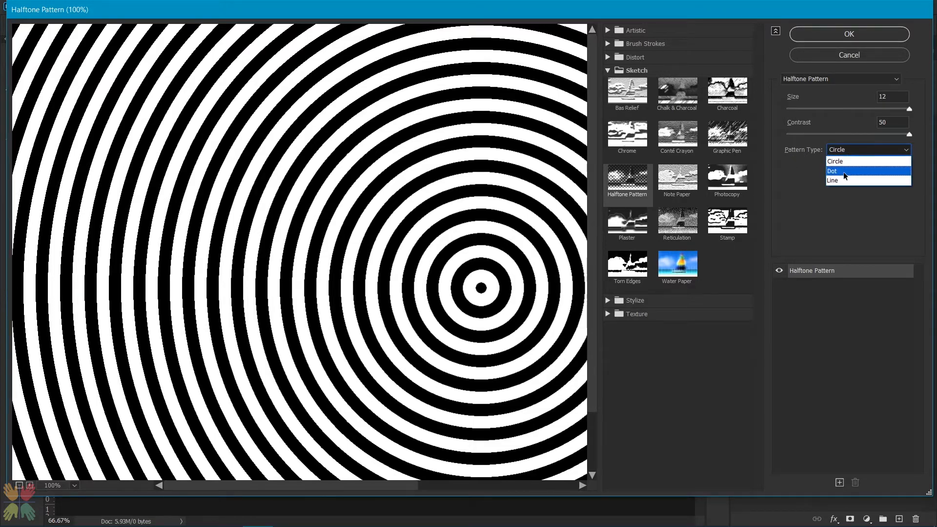
left_click(844, 171)
left_click(849, 150)
left_click(846, 180)
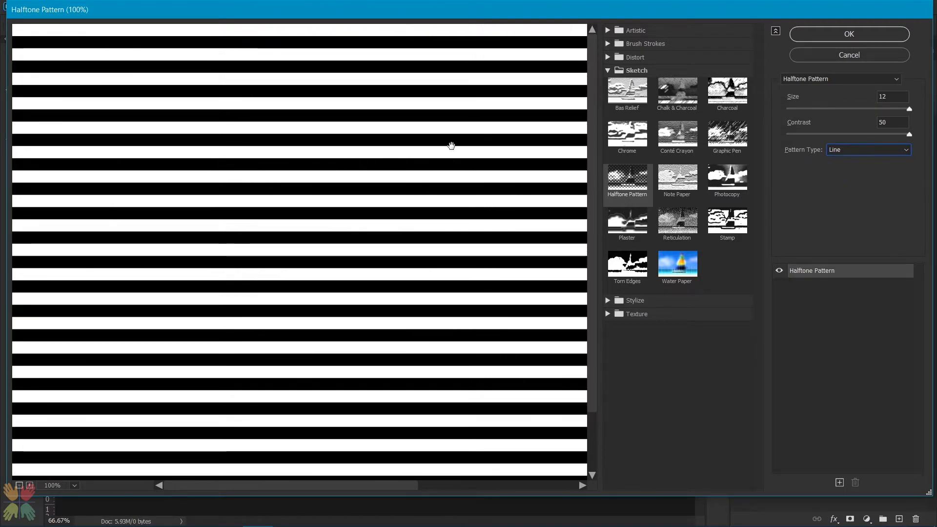
Set the Halftone Pattern size to 12 and contrast to 50, and apply the filter
mouse_move(909, 108)
left_mouse_down()
mouse_move(784, 109)
mouse_move(914, 114)
left_mouse_up()
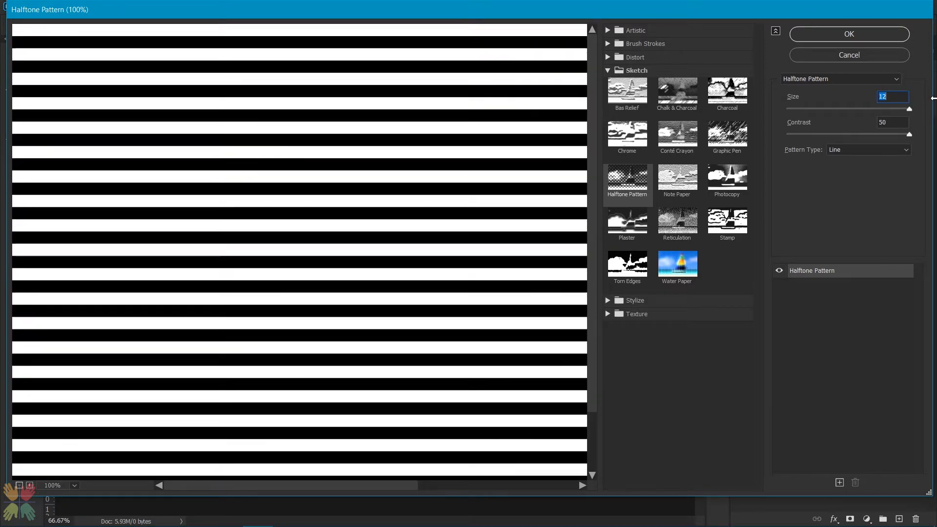
mouse_move(908, 132)
left_mouse_down()
mouse_move(862, 137)
mouse_move(911, 138)
left_mouse_up()
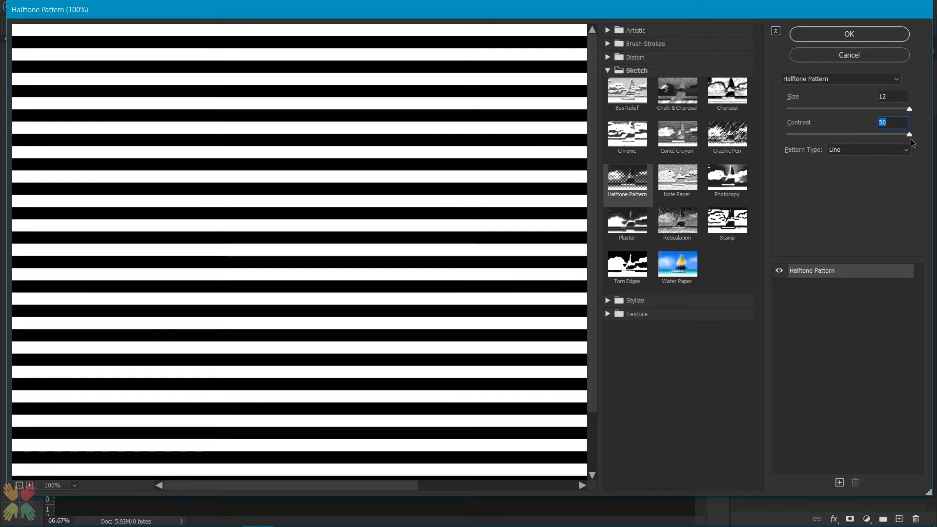
left_click(836, 36)
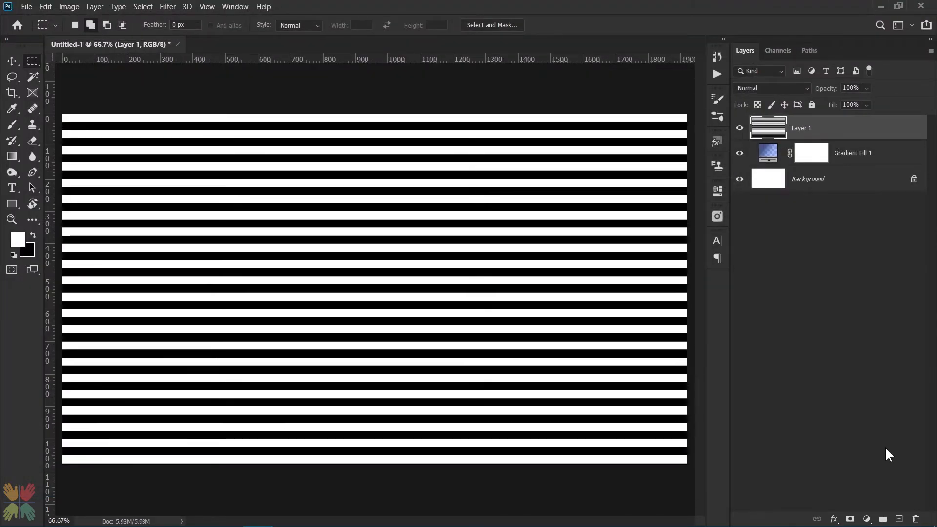
Add a new layer above the stripes and make a circular selection about 920 px wide near the canvas centre
left_click(898, 518)
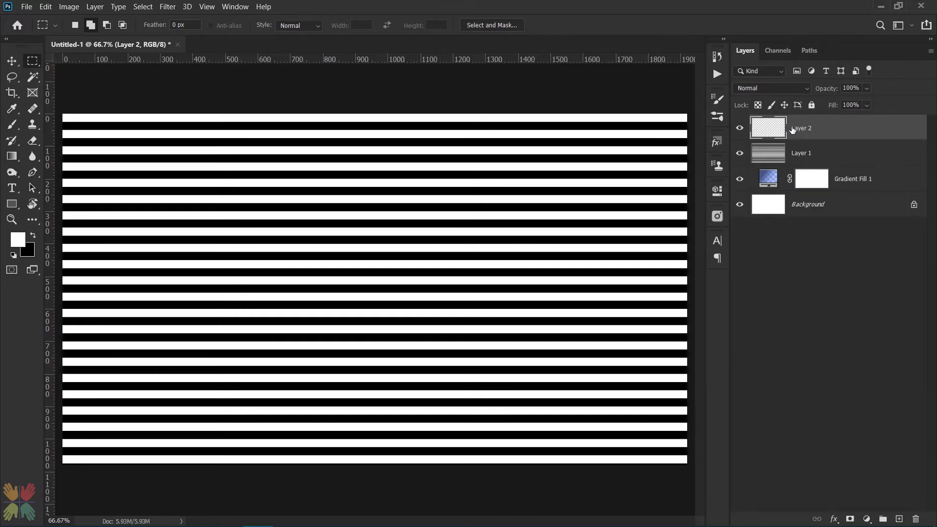
right_click(31, 61)
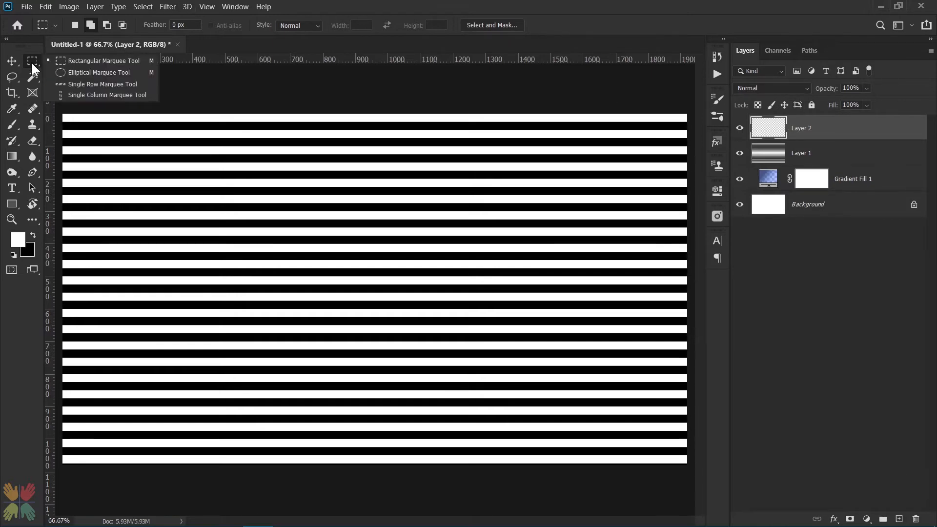
left_click(73, 73)
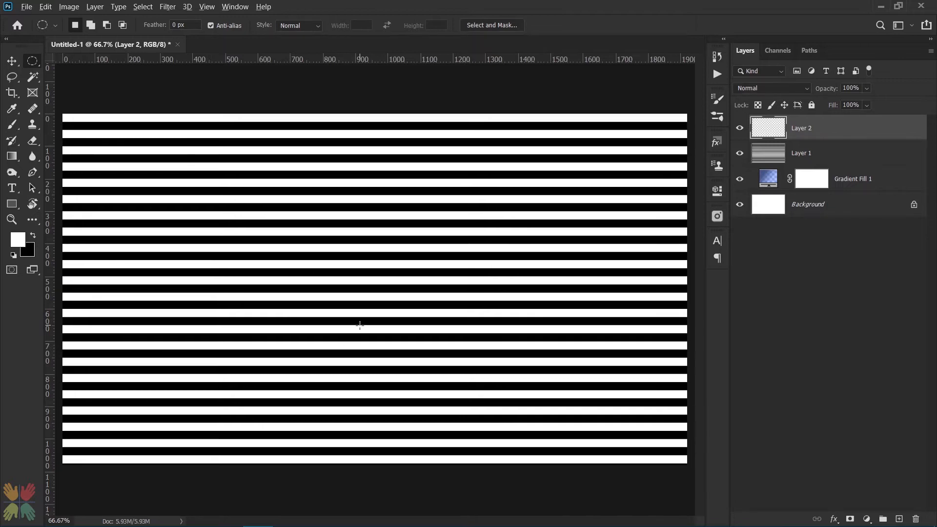
left_click_drag(366, 311, 142, 162)
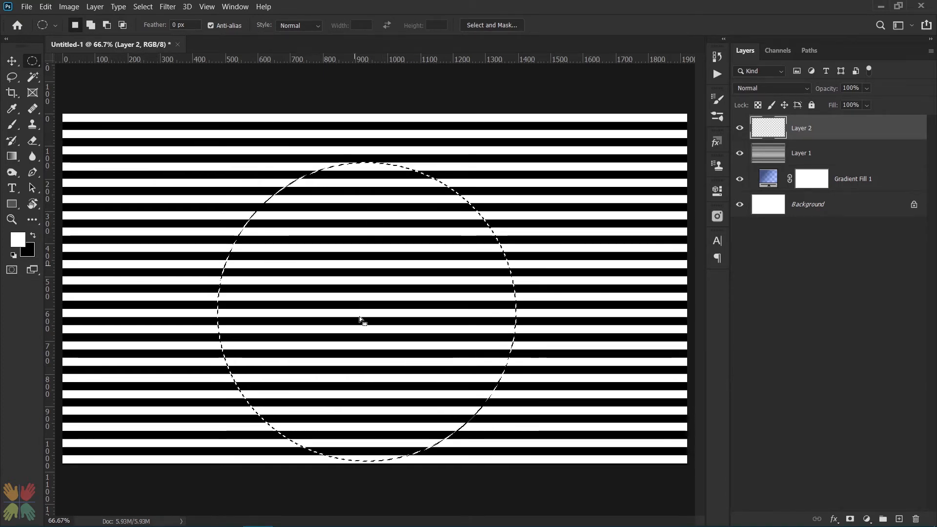
left_click_drag(359, 317, 369, 300)
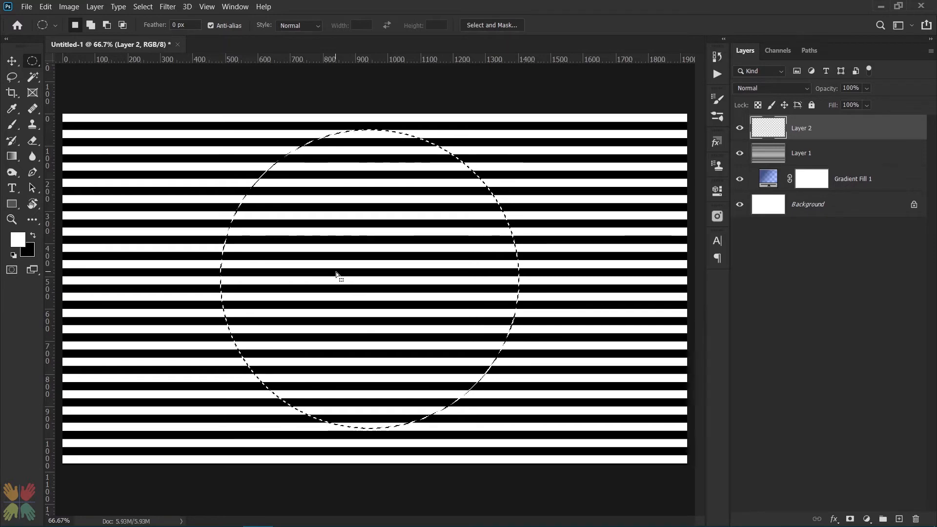
Edit the Gradient tool's gradient so its starting colour stop is orange, ff8000
left_click(10, 156)
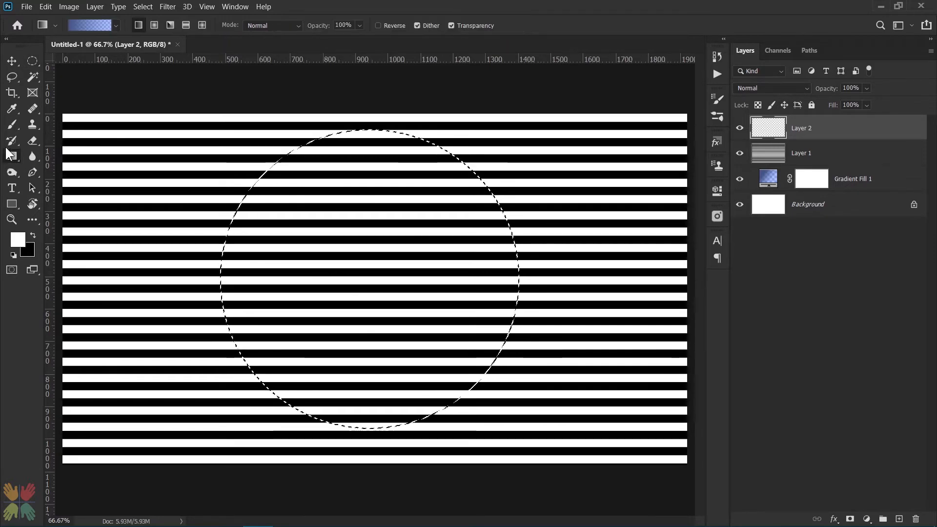
left_click(93, 26)
left_click(614, 257)
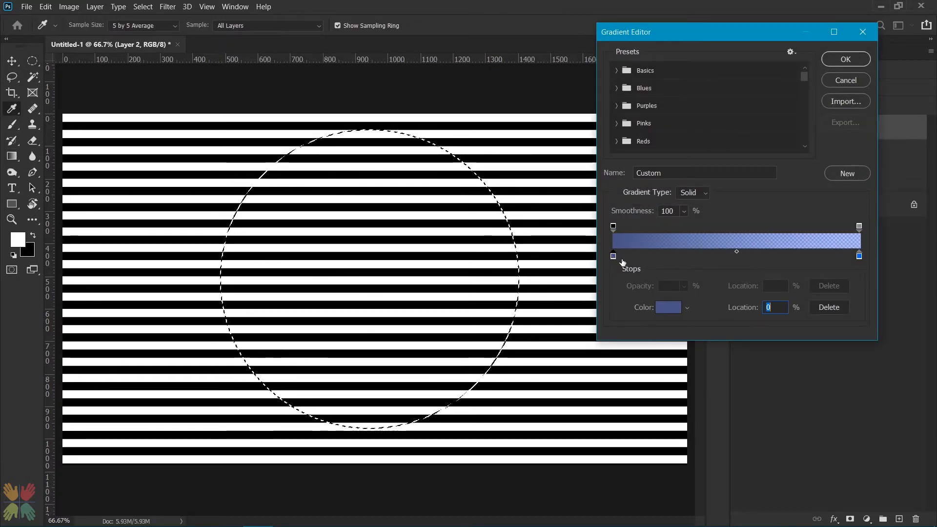
left_click(668, 306)
left_click_drag(716, 256, 717, 247)
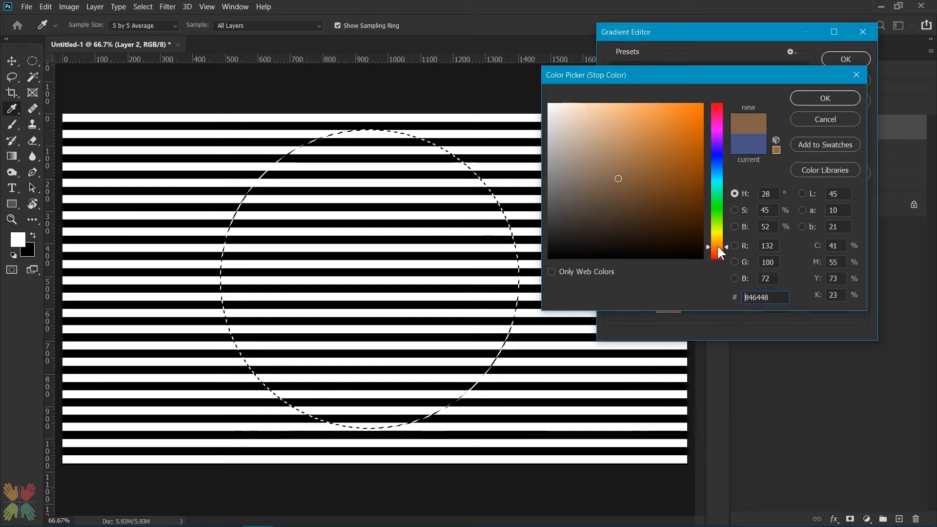
double_click(764, 297)
type("ff8000")
left_click(829, 98)
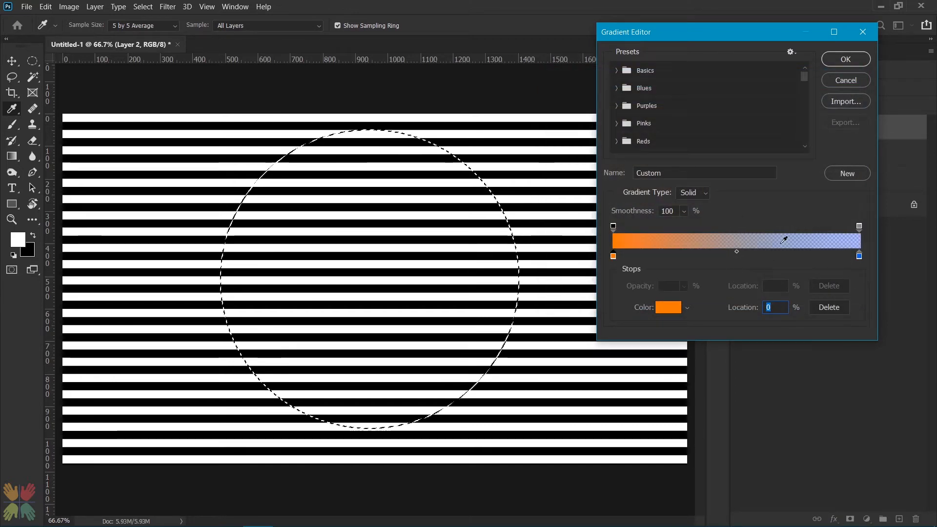
Change the gradient's end colour stop at 100% to bright yellow
left_click(859, 256)
left_click(666, 308)
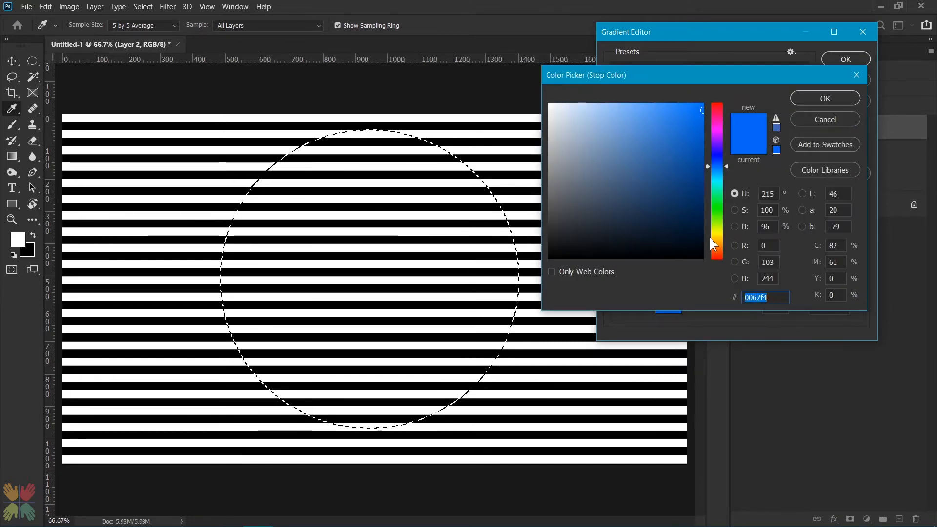
left_click(717, 233)
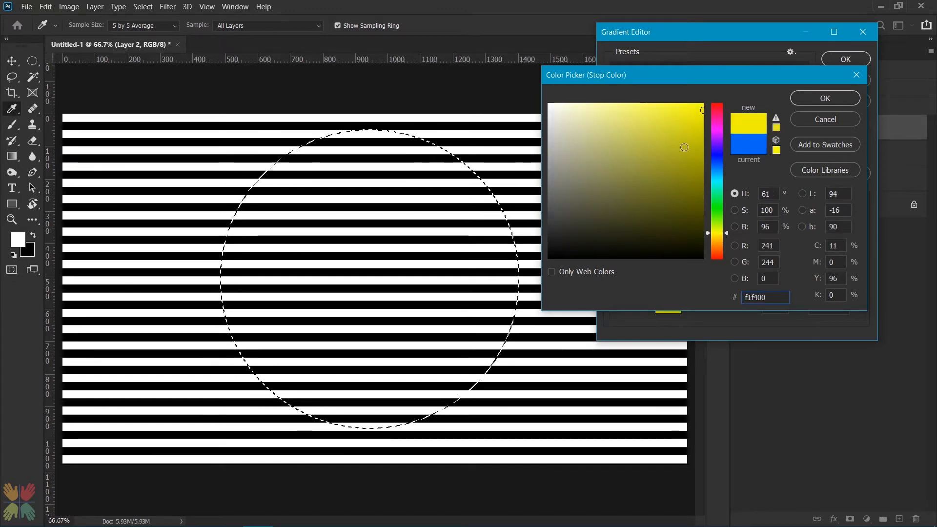
left_click(819, 98)
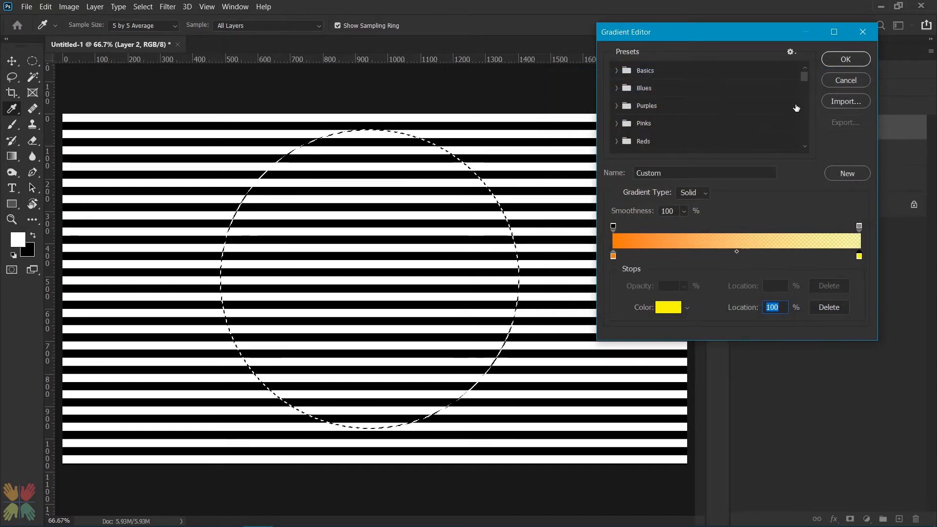
Set the gradient's end opacity to 100% and fill the circular selection with it, from the circle's lower edge to its upper edge
left_click(859, 226)
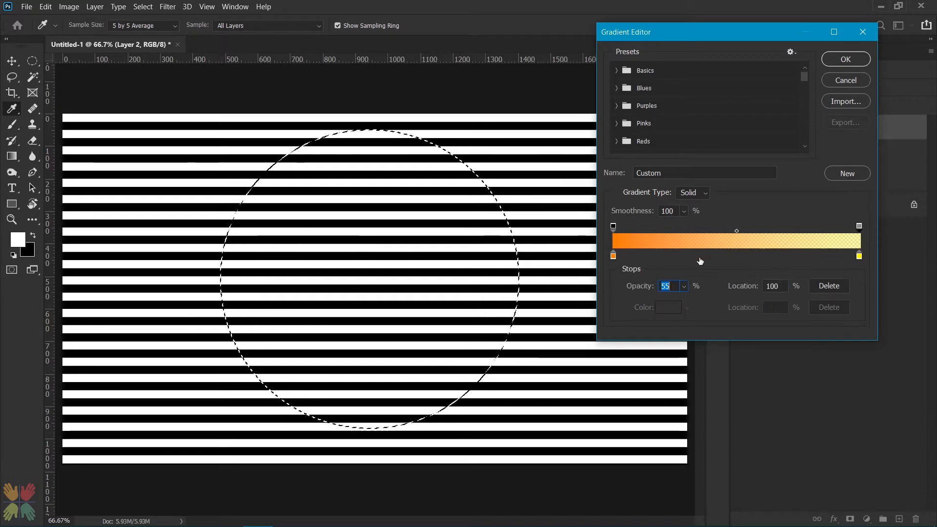
type("100")
key("Return")
left_click(839, 60)
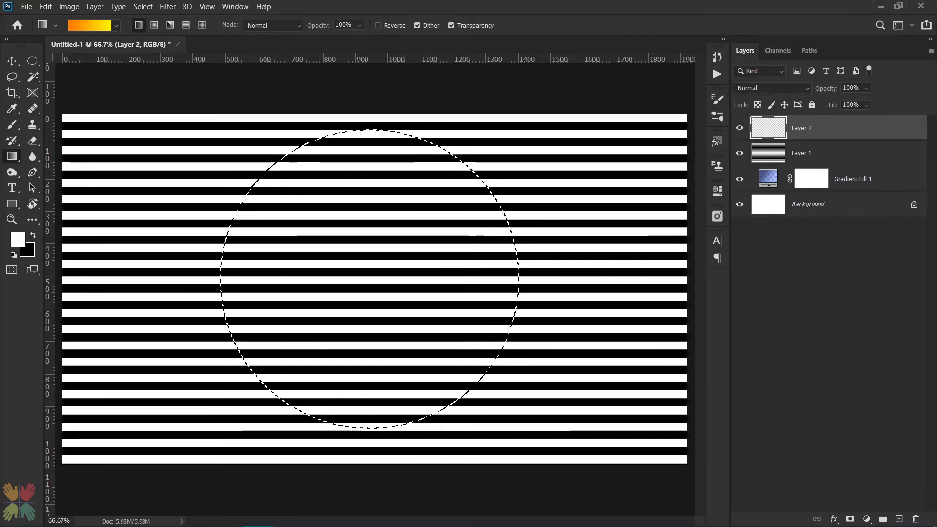
left_click_drag(369, 435, 380, 125)
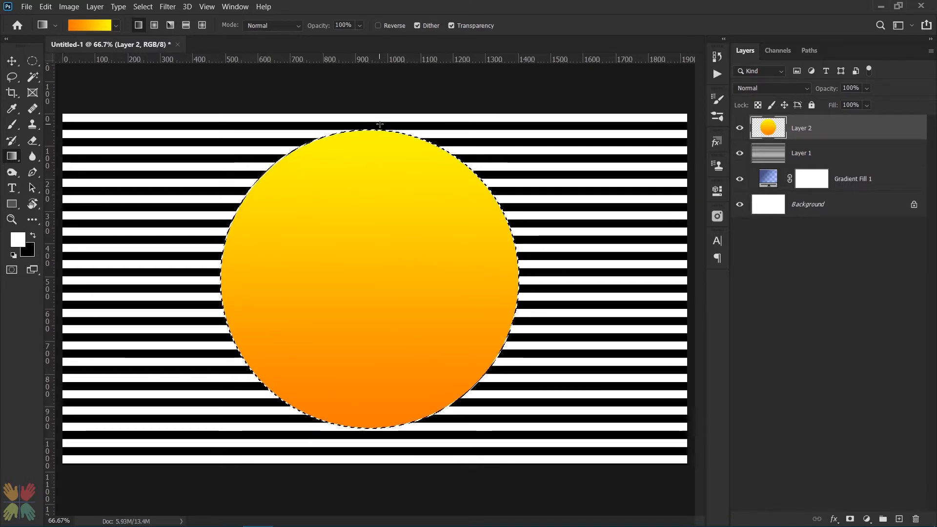
Clear the circular selection, hide the circle layer, and load the white stripes of Layer 1 as a selection from the RGB channel
key("ctrl+d")
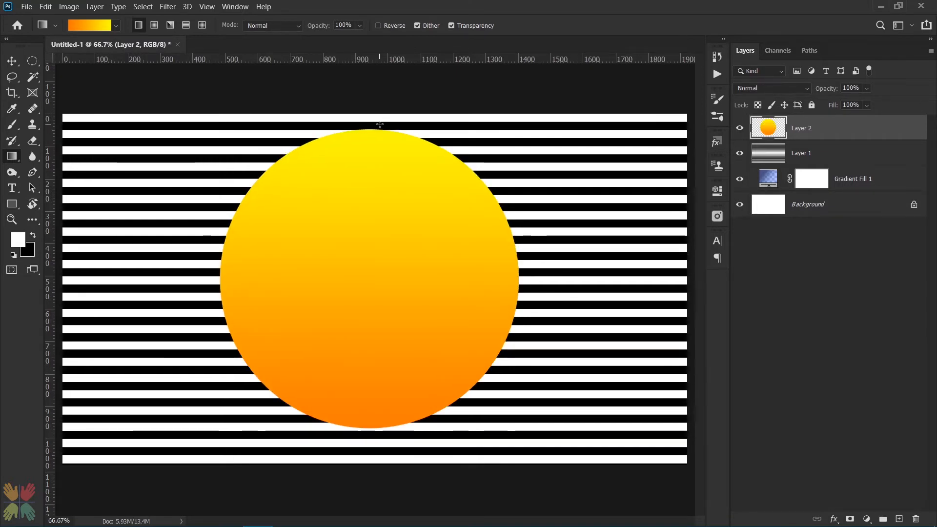
left_click(740, 128)
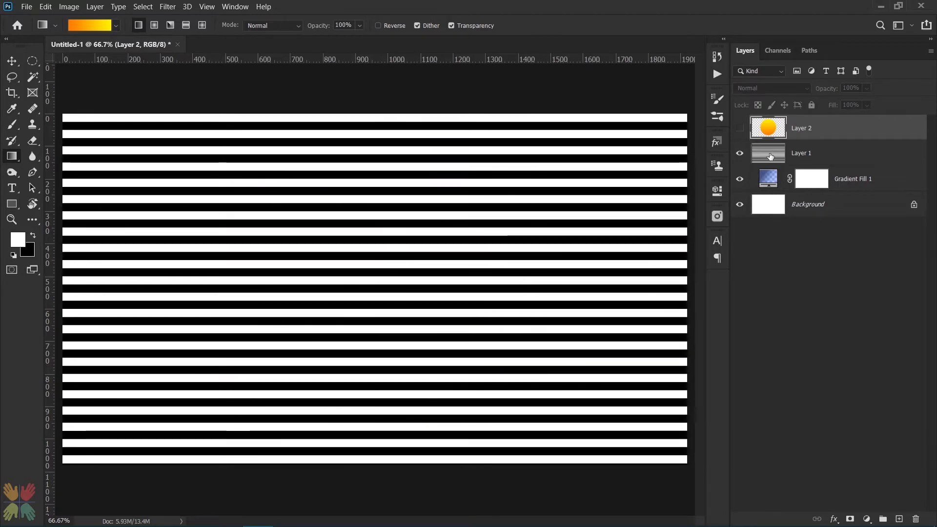
left_click(770, 157)
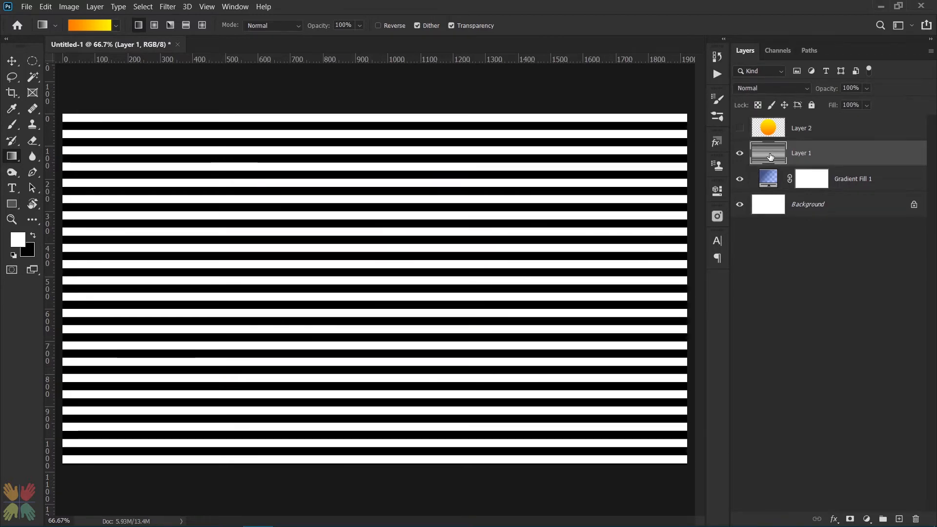
left_click(778, 51)
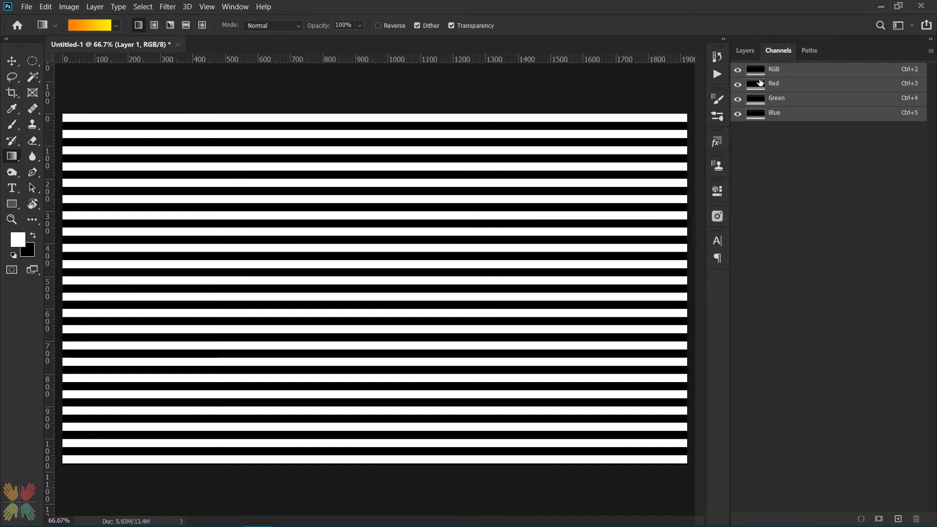
left_click(759, 72, "ctrl")
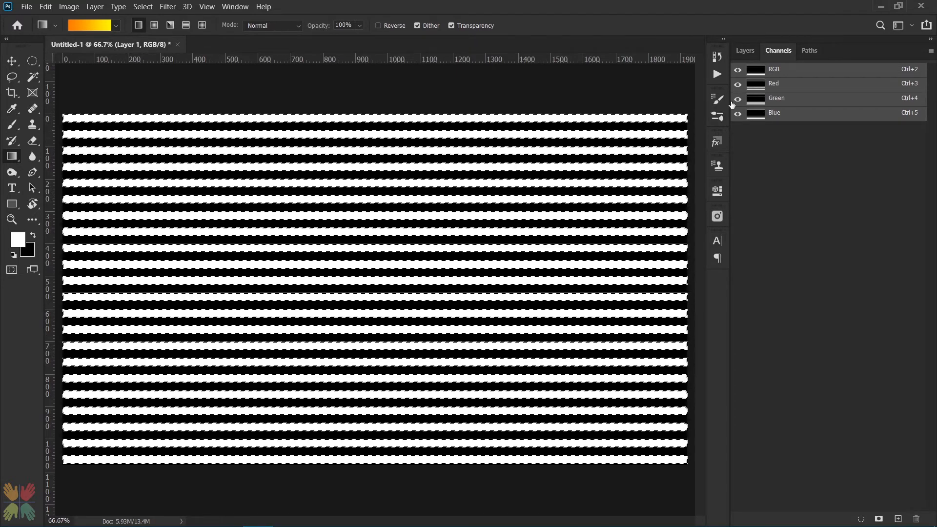
Show the circle layer again, mask it with the stripe selection, and delete the black-and-white stripes layer
left_click(745, 51)
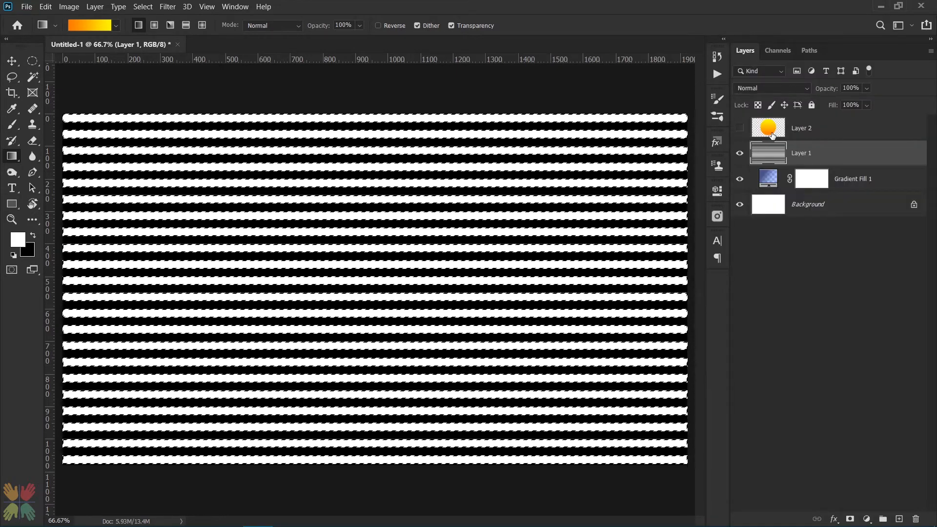
left_click(770, 133)
left_click(740, 128)
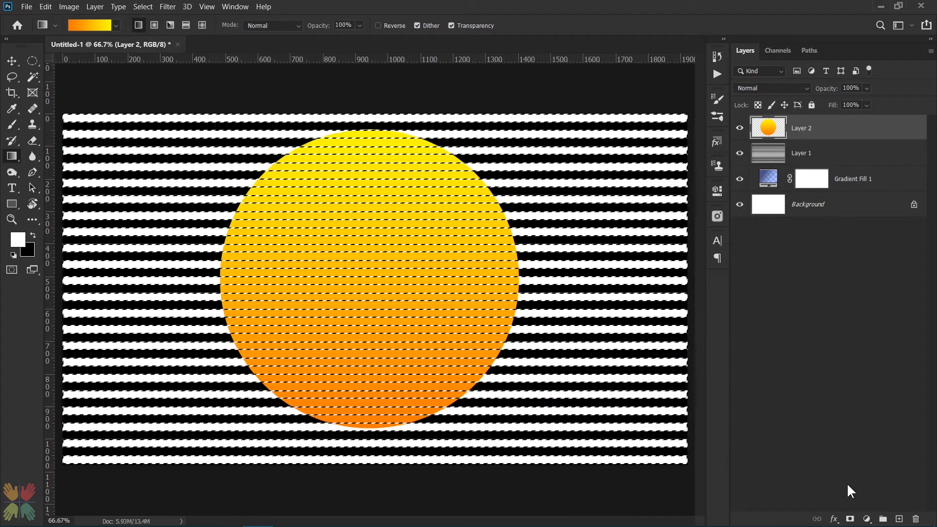
left_click(849, 518)
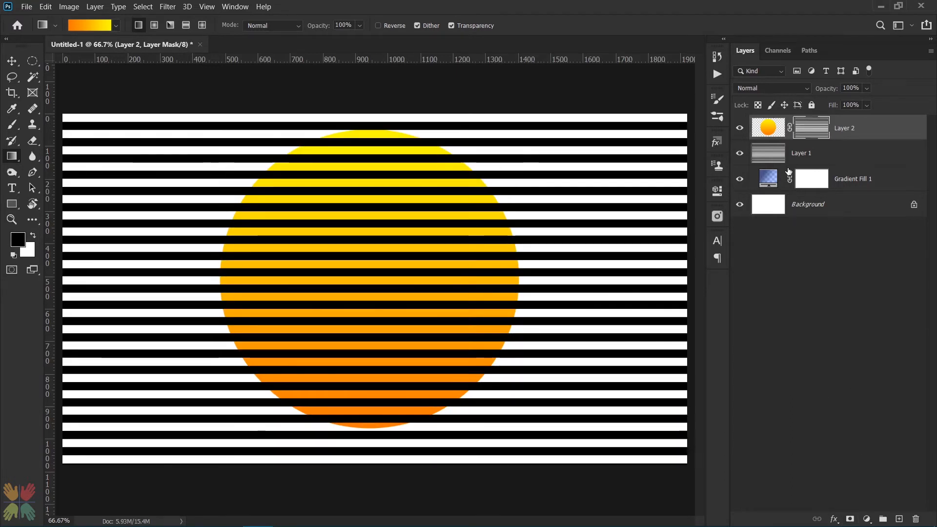
left_click_drag(769, 155, 915, 516)
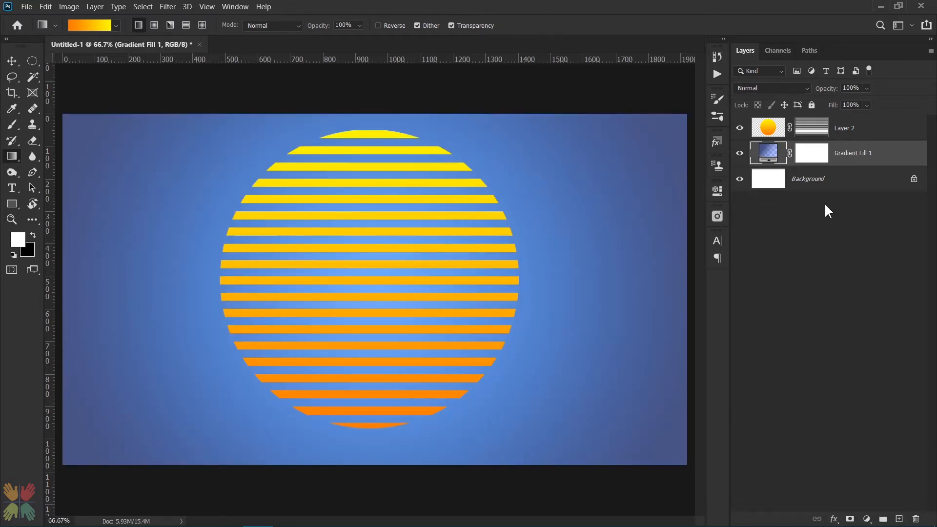
Unlink the circle layer's mask and rotate only the mask about 31° counterclockwise, so the stripes run diagonally across the circle
left_click(773, 130)
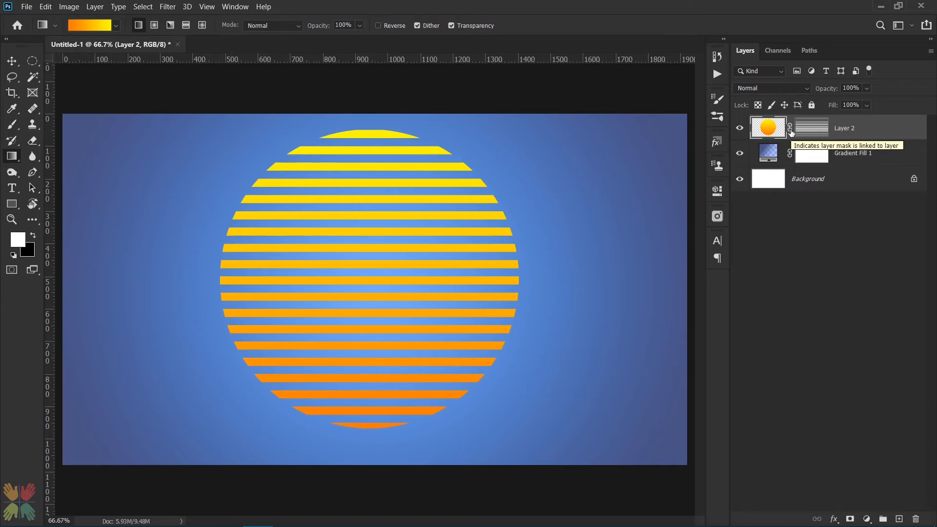
left_click(790, 130)
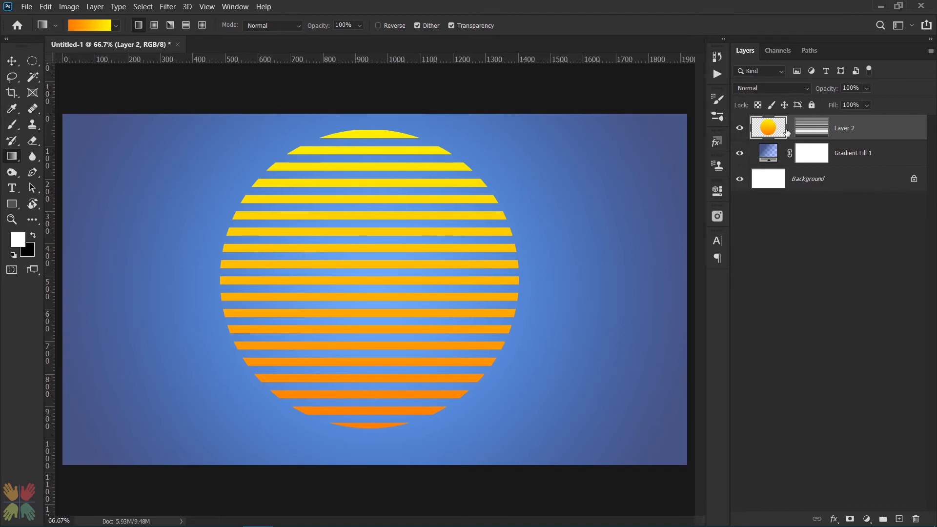
left_click(812, 132)
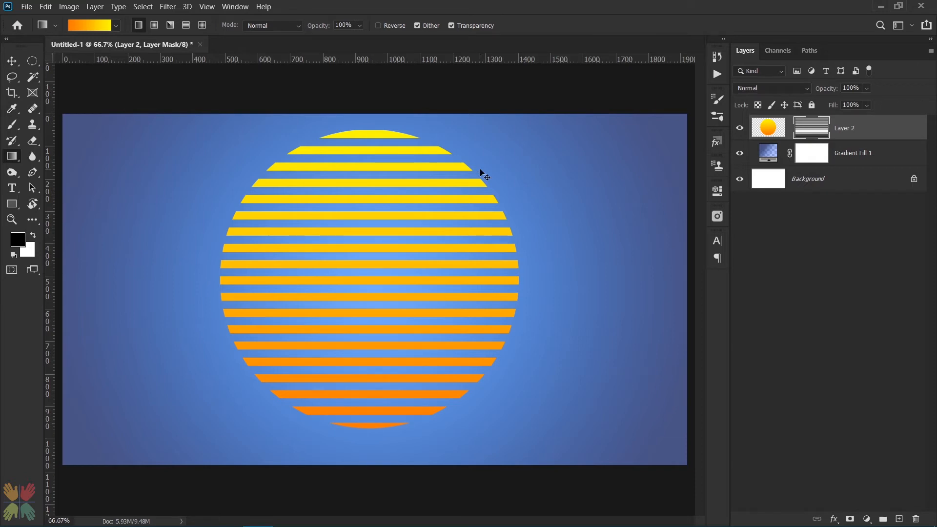
key("ctrl+t")
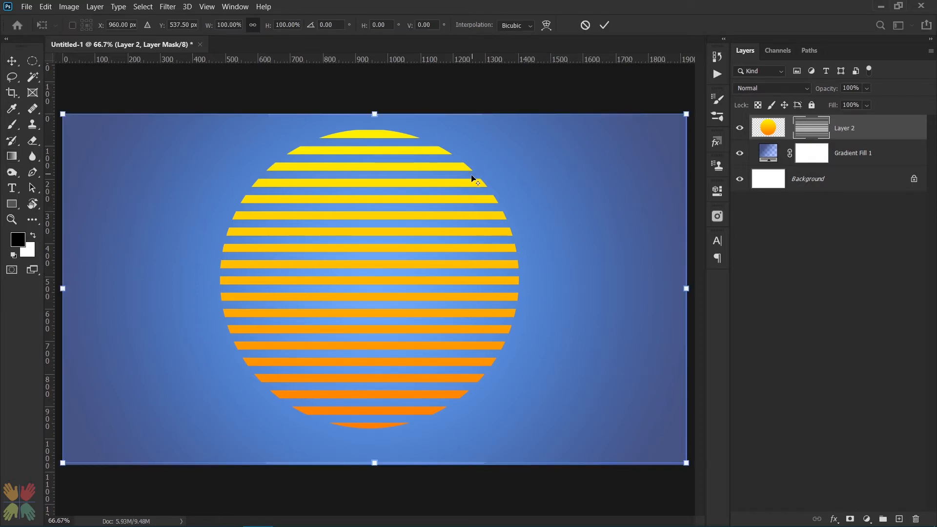
scroll(442, 183, "down", 3)
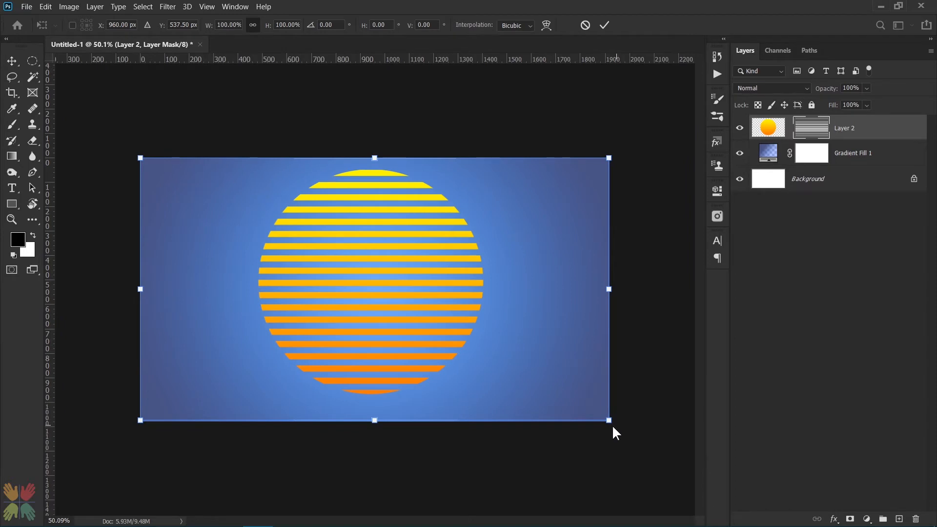
left_click_drag(608, 419, 654, 480)
left_click_drag(638, 473, 634, 287)
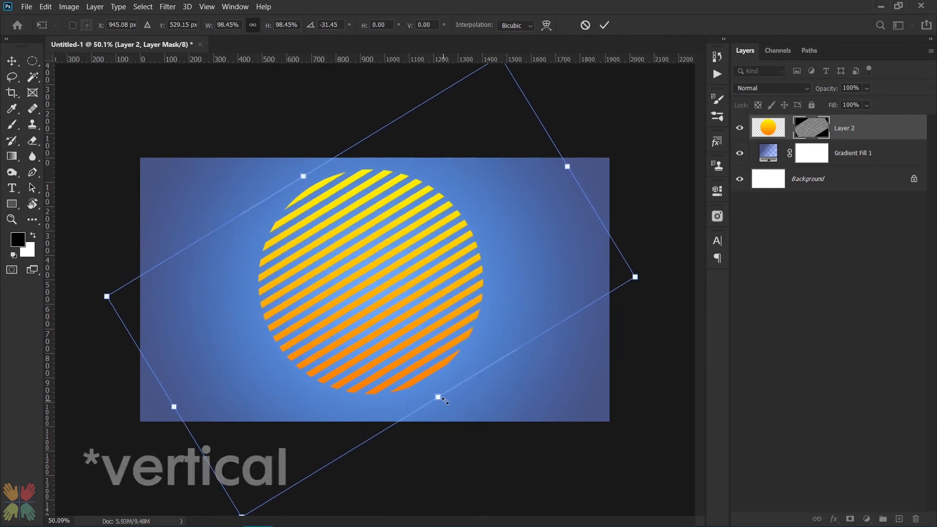
left_click_drag(444, 400, 443, 400)
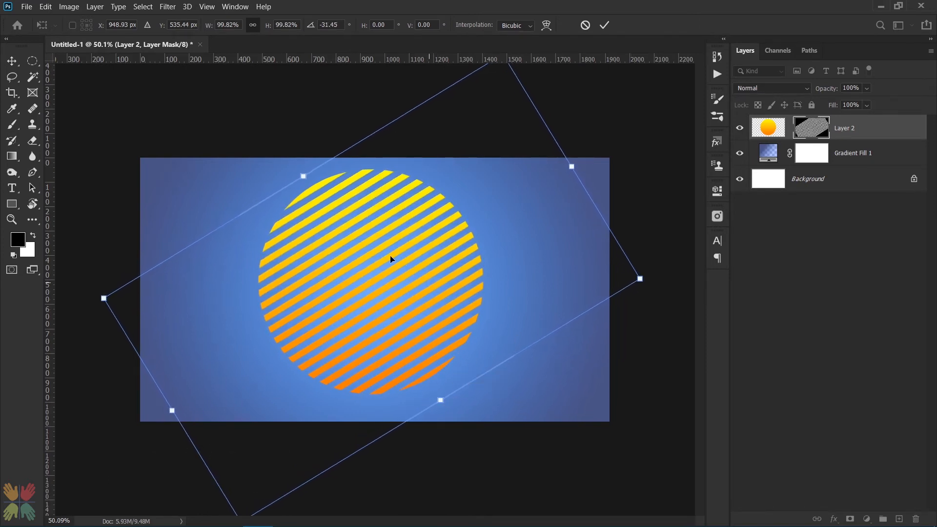
left_click(606, 25)
key("g")
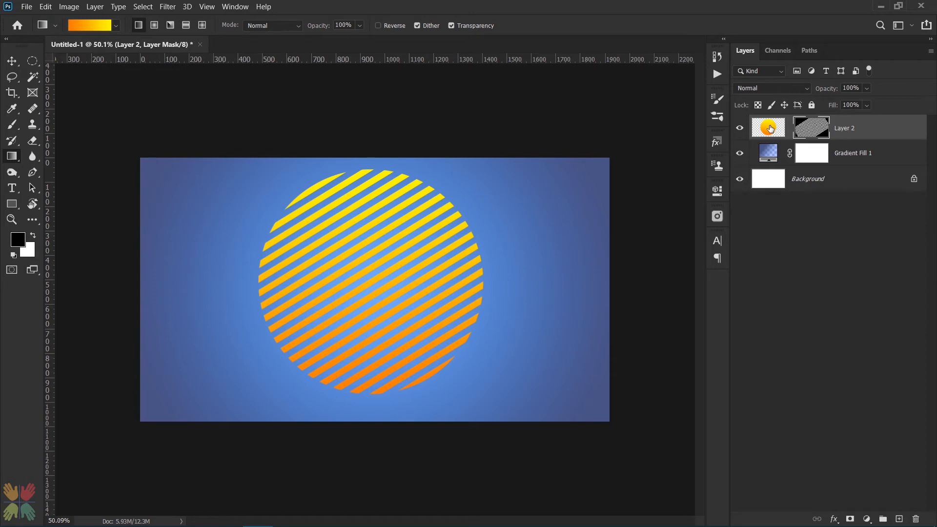
Relink the mask to the circle layer and move both to the canvas centre at X 960 px, Y 540 px
left_click(789, 129)
key("ctrl+t")
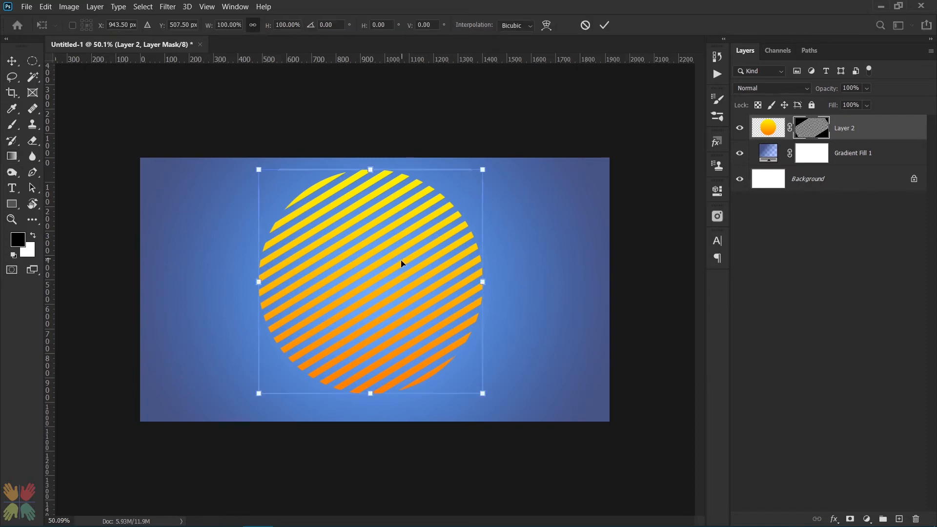
mouse_move(400, 259)
left_mouse_down()
mouse_move(335, 246)
mouse_move(408, 262)
mouse_move(408, 270)
left_mouse_up()
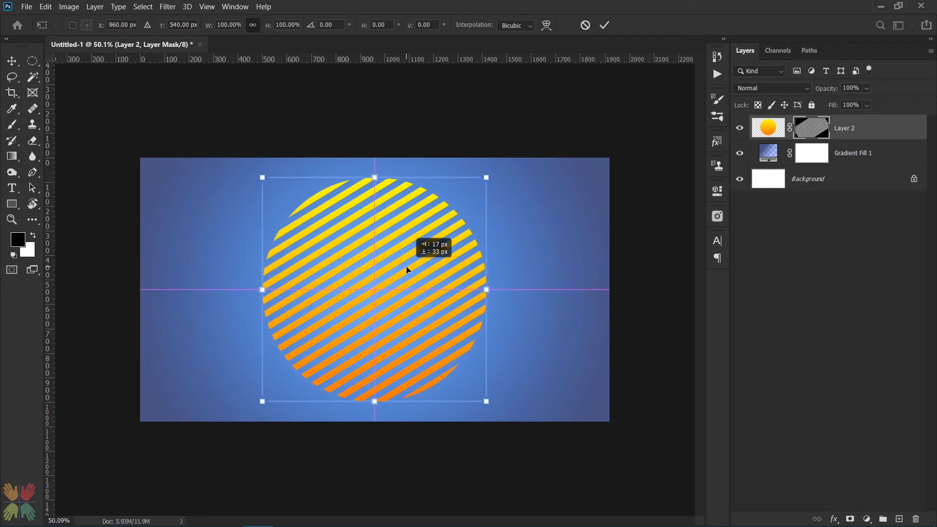
left_click_drag(407, 269, 407, 269)
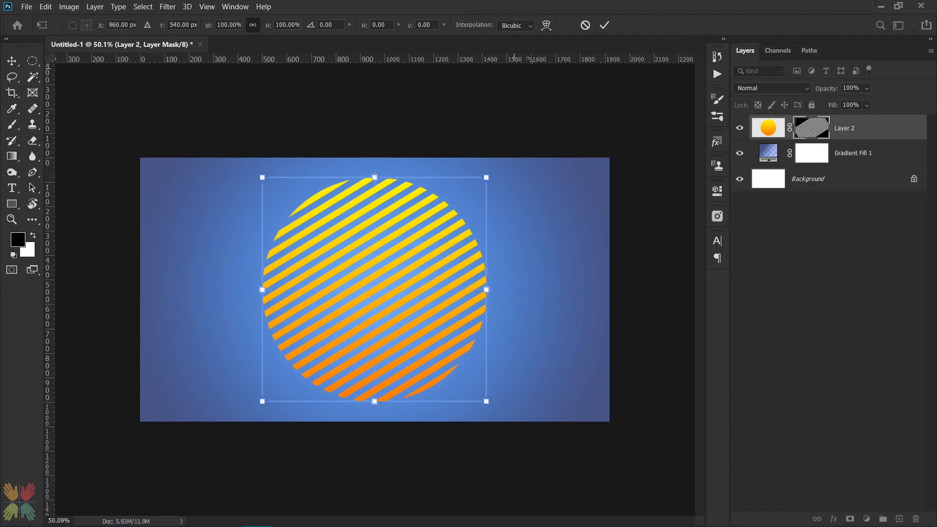
left_click(604, 26)
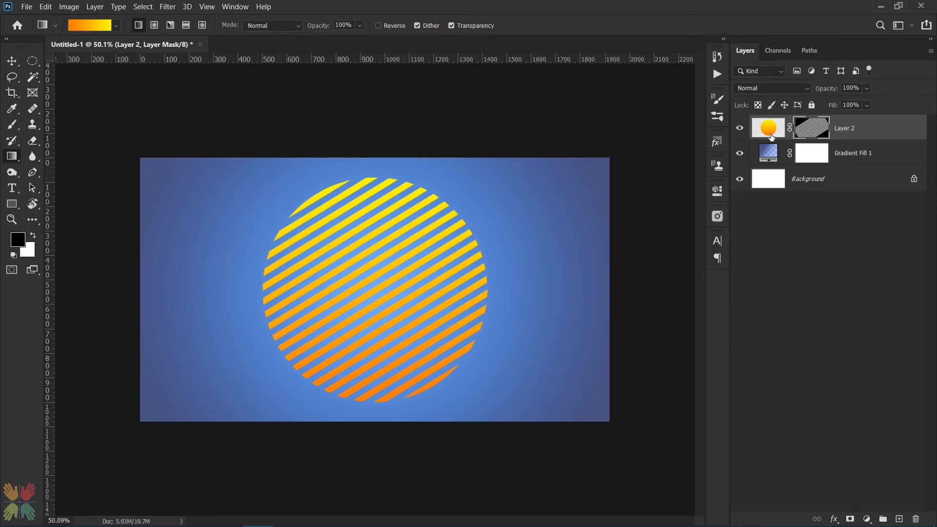
Hide the striped circle layer and add a new layer above it, filled with white at 100% opacity
left_click(740, 129)
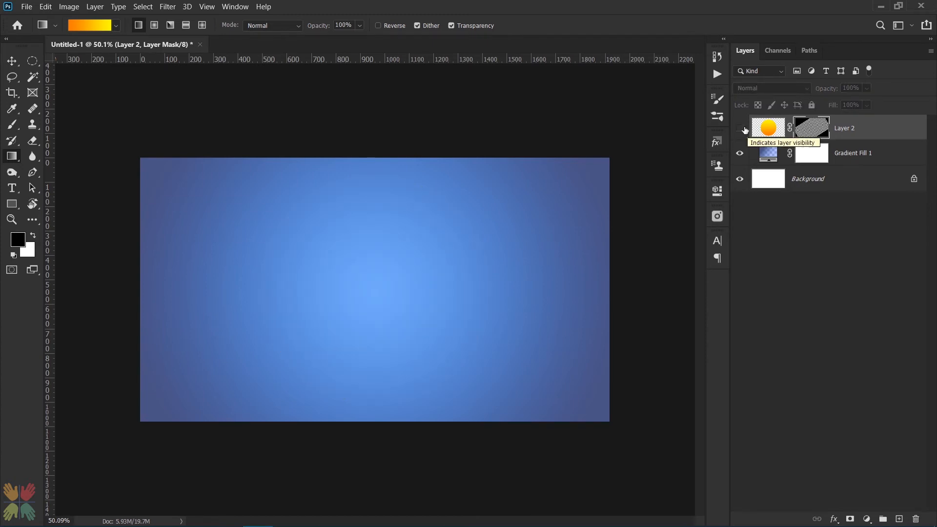
left_click(898, 518)
key("x")
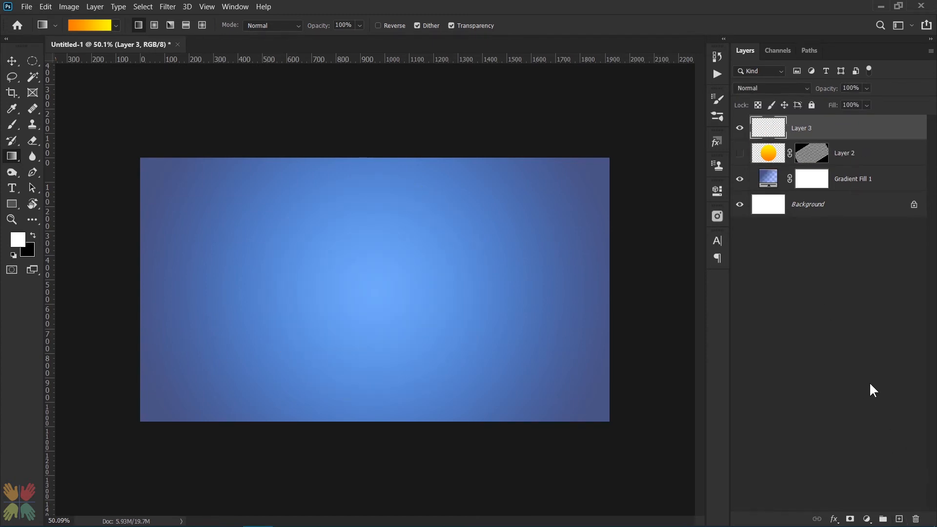
left_click(46, 8)
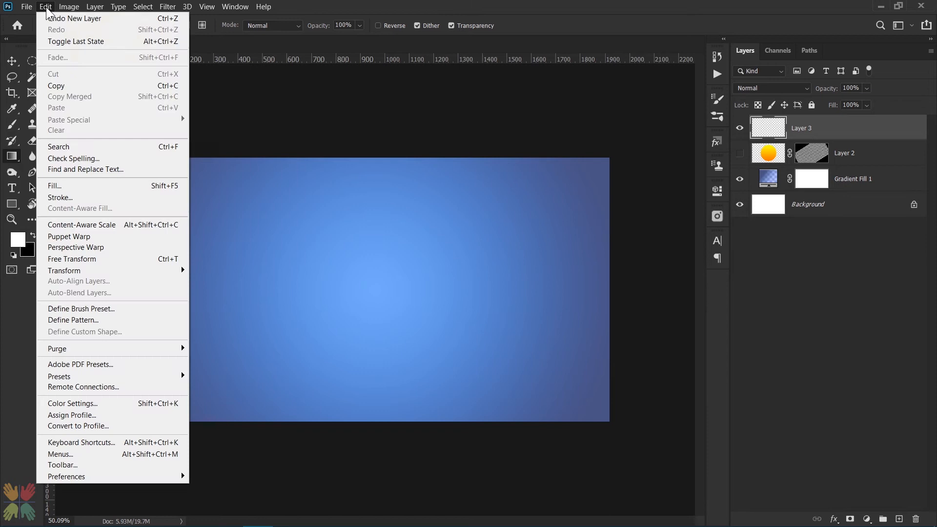
left_click(83, 186)
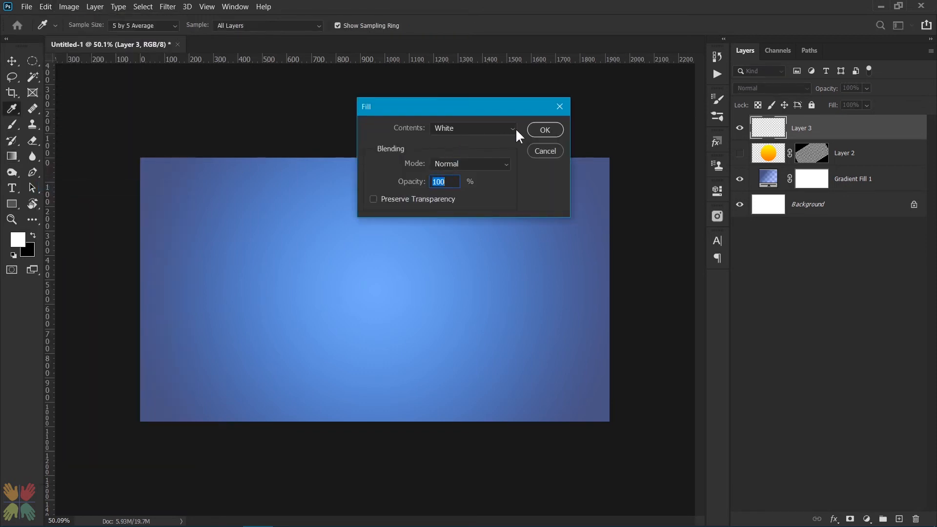
left_click(544, 130)
key("g")
Apply the Halftone Pattern filter to the white layer with pattern type Circle, size 12 and contrast 50
left_click(170, 10)
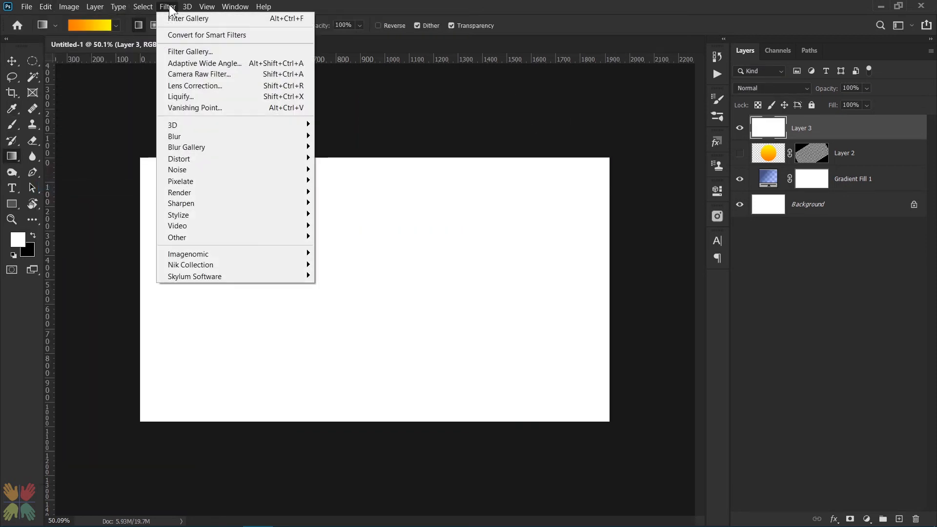
left_click(189, 57)
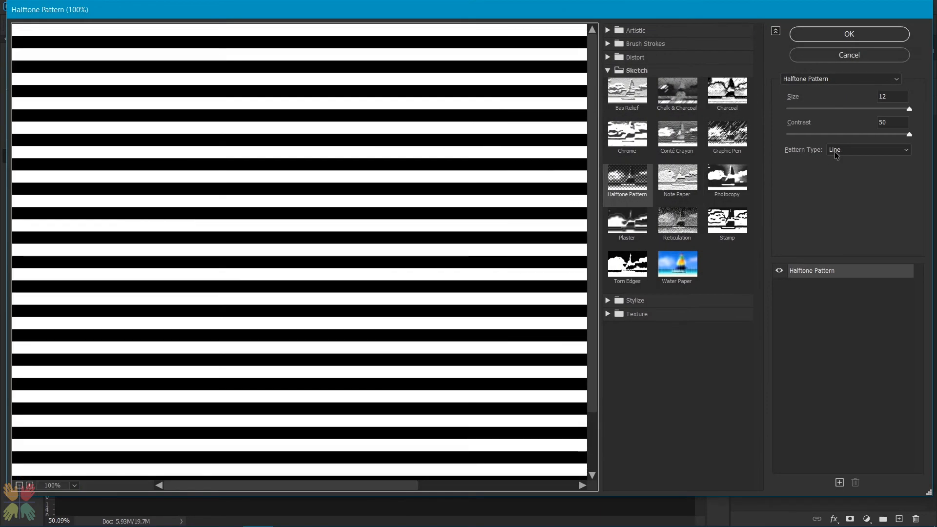
left_click(834, 151)
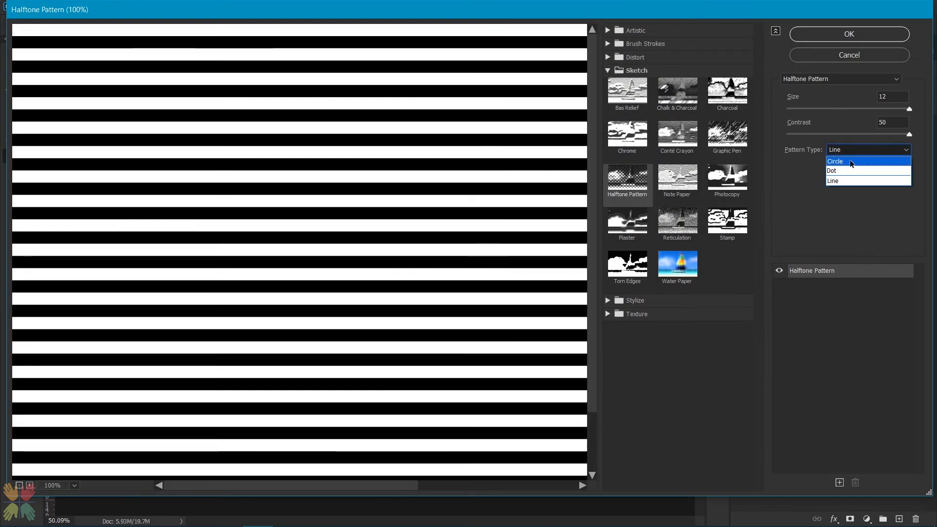
left_click(850, 161)
left_click(849, 34)
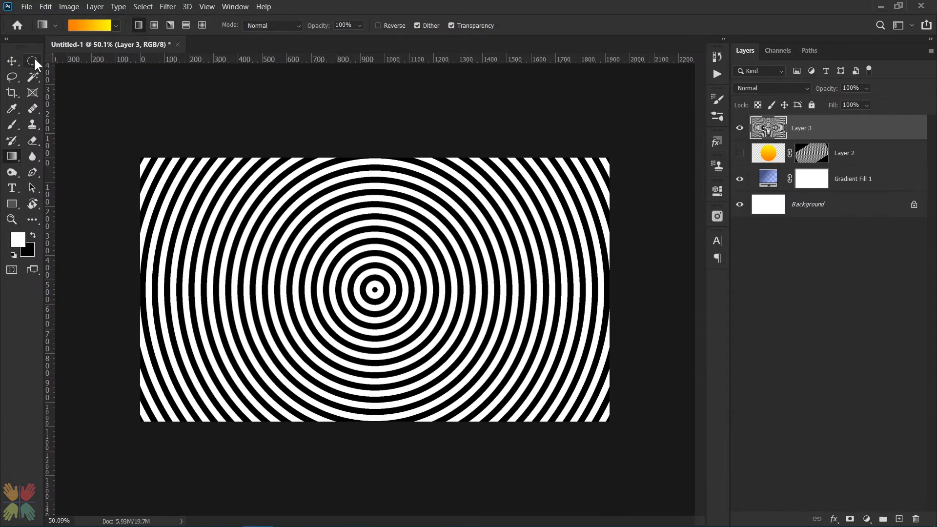
Add a new layer above the rings and make a rectangular selection about 670 by 720 px on the canvas's left half
left_click(898, 519)
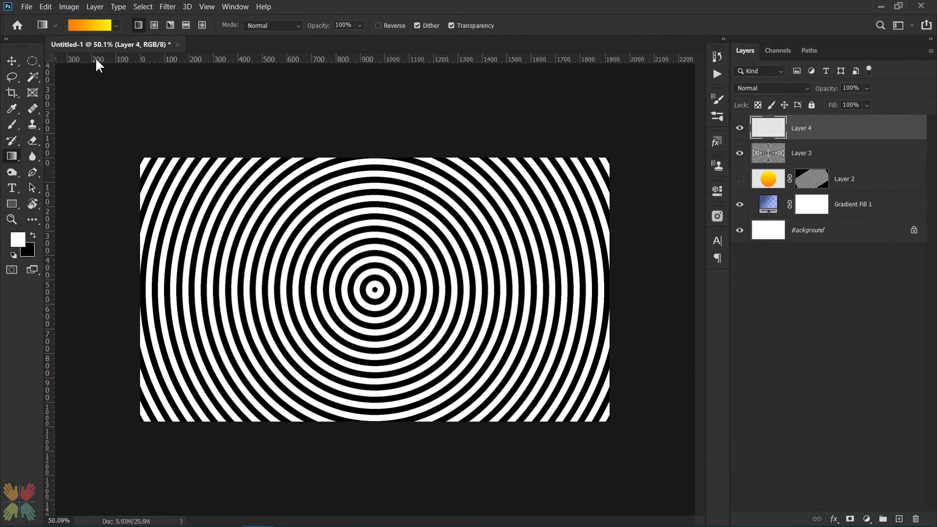
right_click(31, 57)
left_click(55, 59)
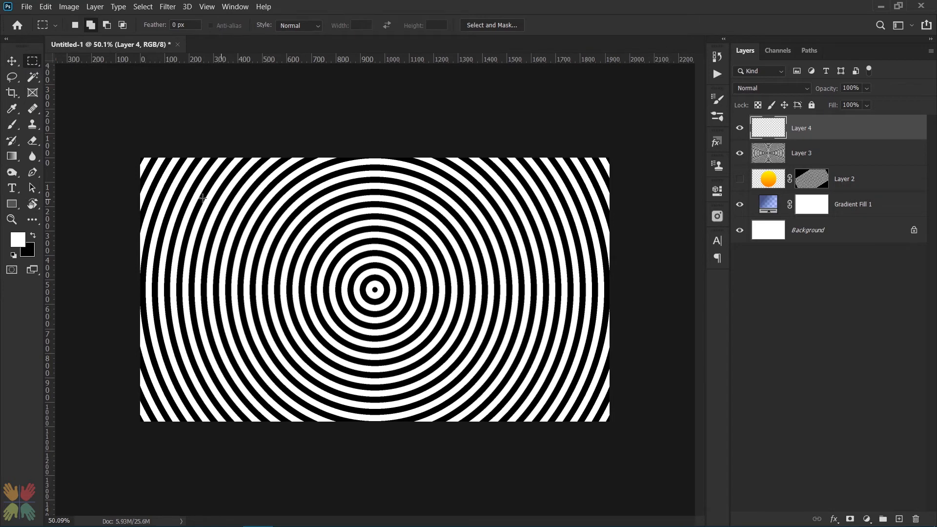
left_click_drag(160, 175, 323, 350)
Fill the rectangular selection with the orange-to-yellow gradient from its lower edge upward, then deselect and hide the rectangle's layer
left_click(13, 155)
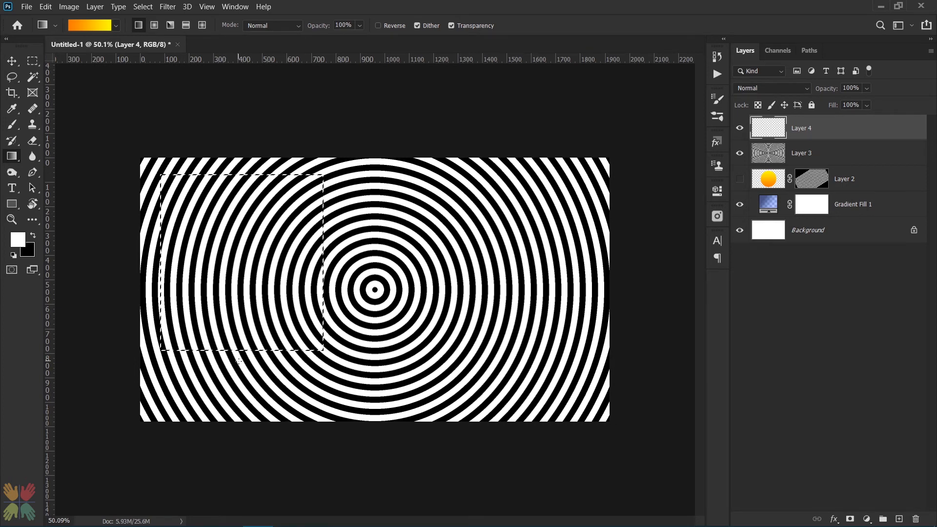
left_click_drag(233, 355, 249, 156)
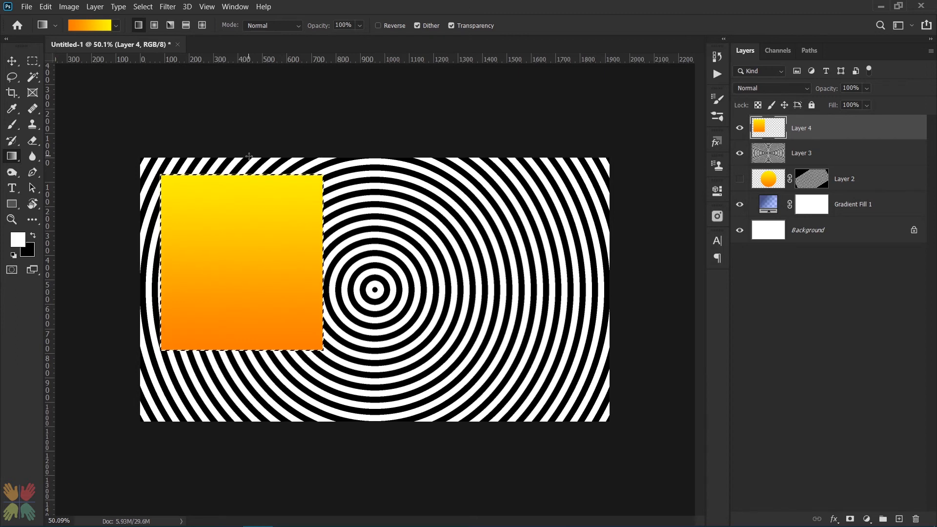
key("ctrl+d")
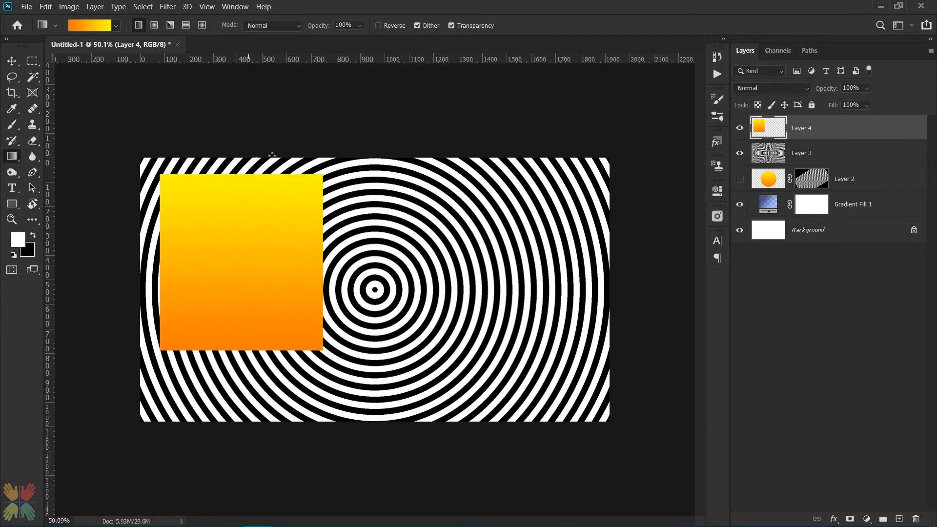
left_click(740, 128)
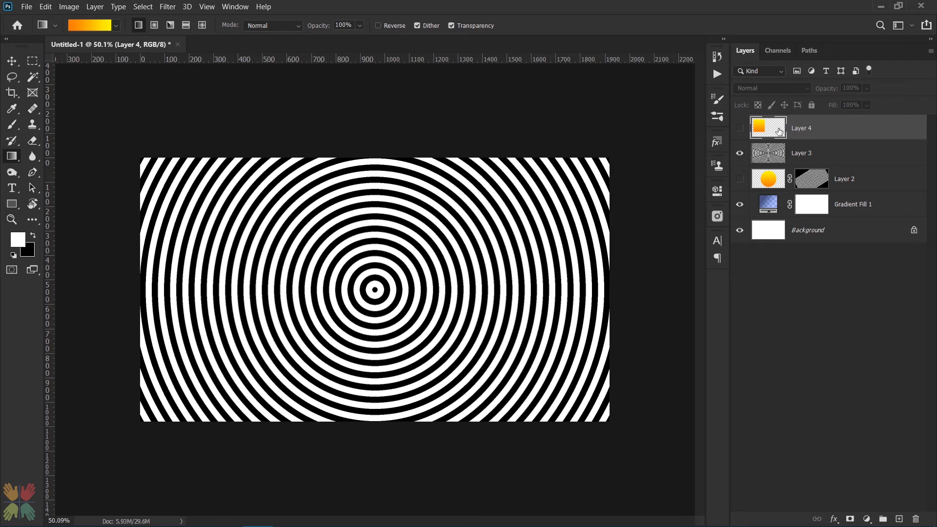
Load the white areas of the circle halftone layer as a selection from the RGB composite channel
left_click(768, 155)
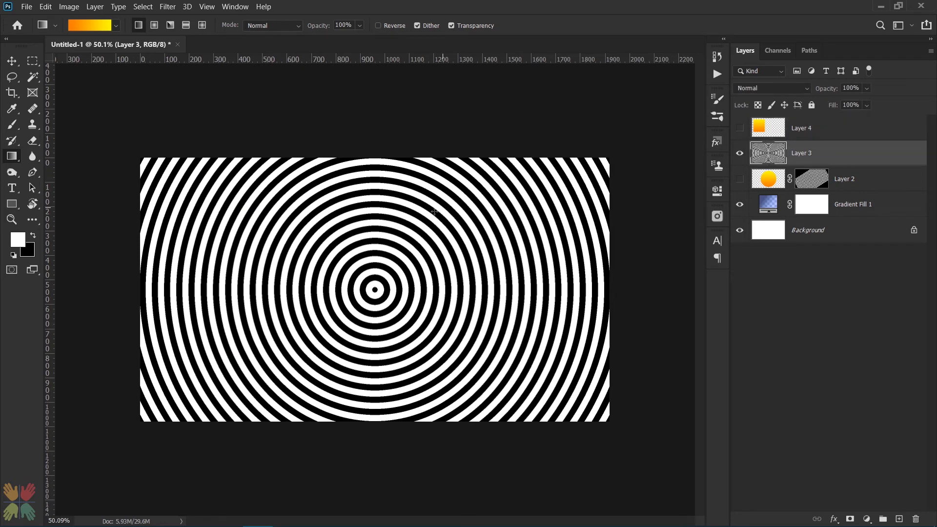
left_click(776, 51)
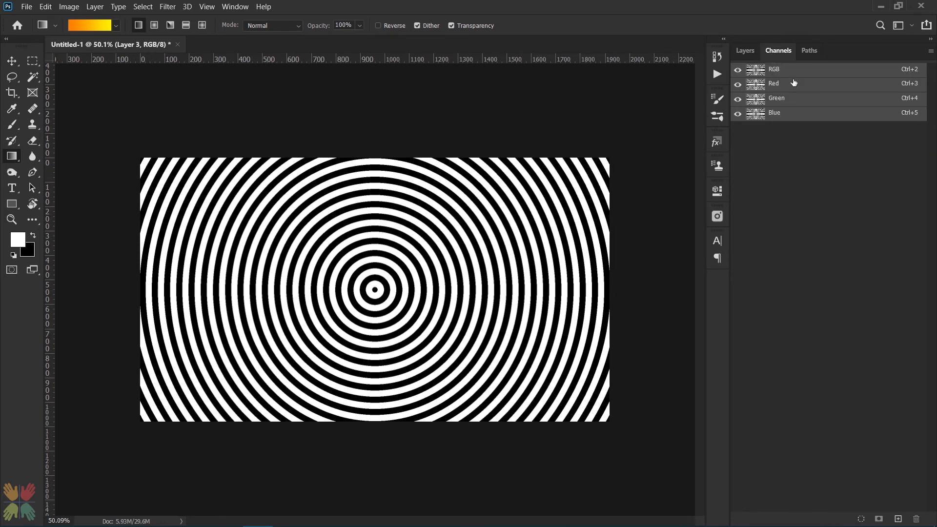
left_click(758, 73, "ctrl")
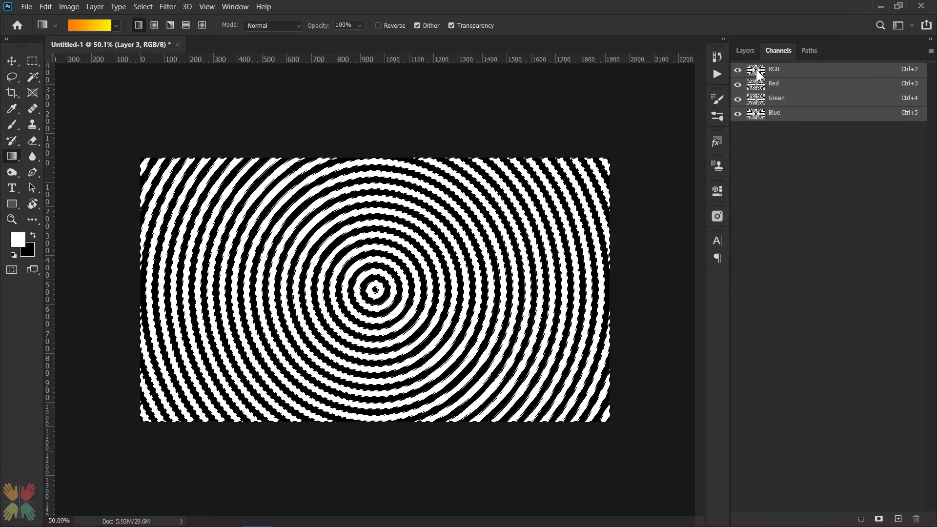
left_click(743, 52)
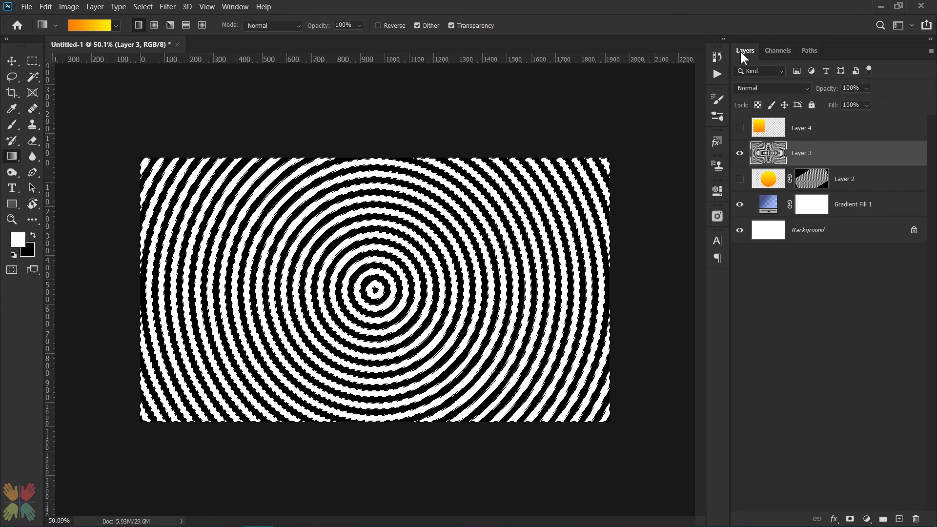
Show the gradient rectangle's layer, mask it with the ring selection, and delete the black-and-white rings layer
left_click(740, 128)
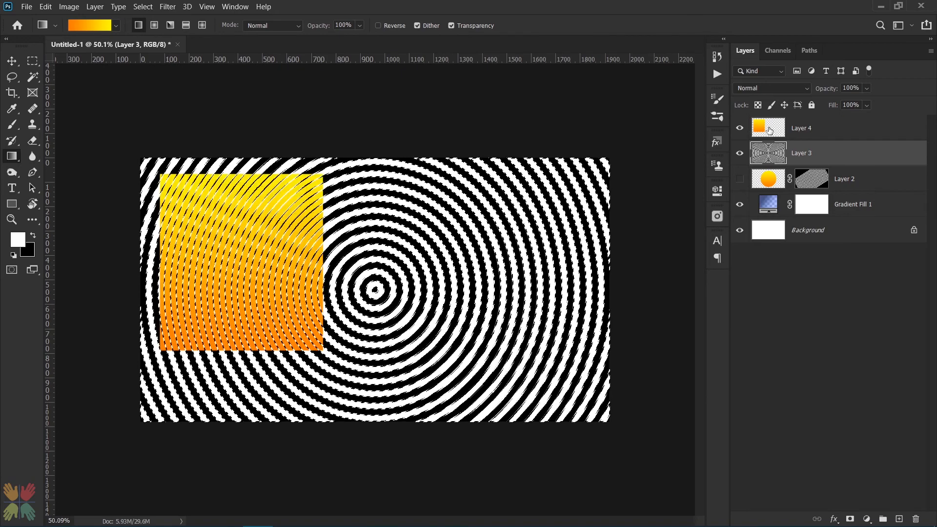
left_click(769, 131)
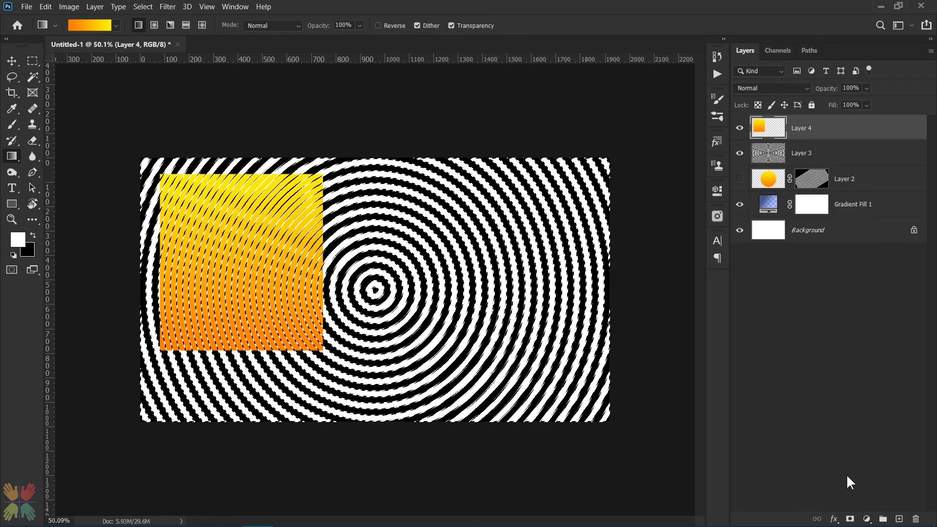
left_click(850, 518)
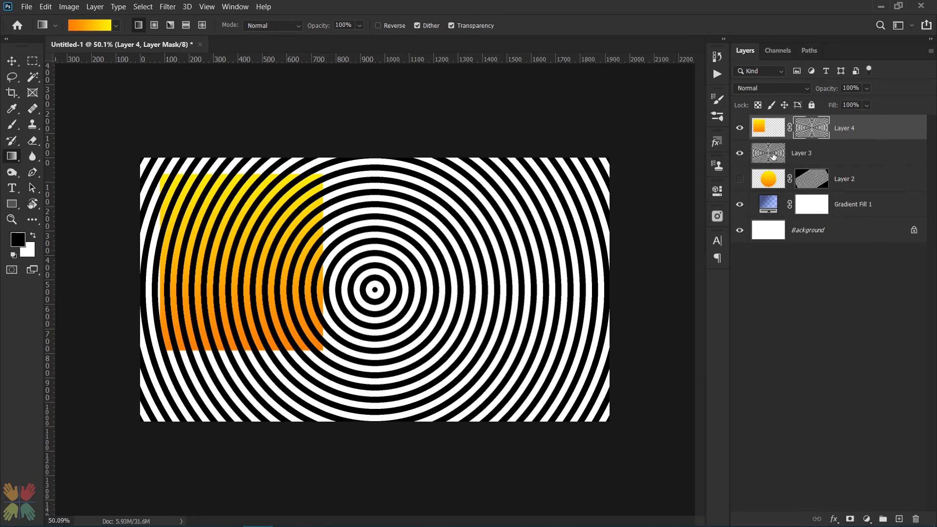
left_click_drag(773, 156, 915, 519)
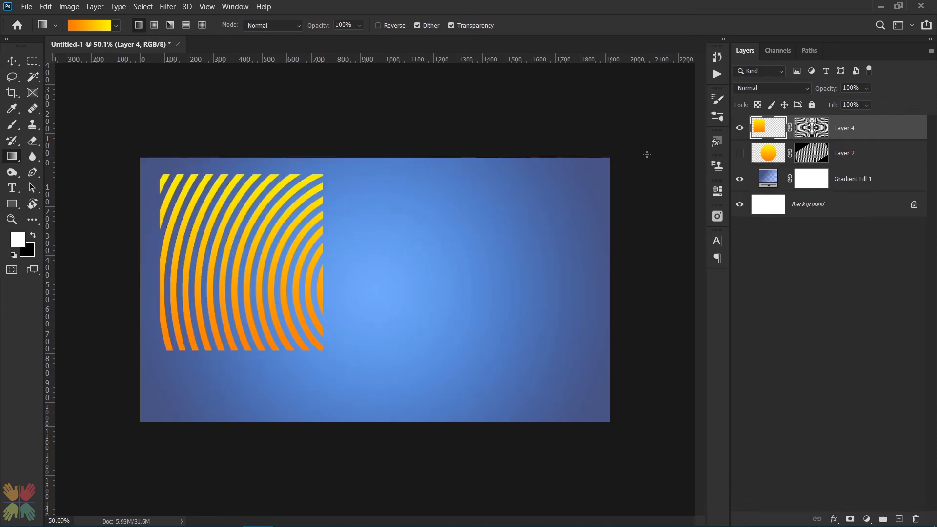
Unlink the rectangle's layer mask, then rotate it about -0.76° and move it so the rings centre on the rectangle
left_click(790, 128)
left_click(798, 130)
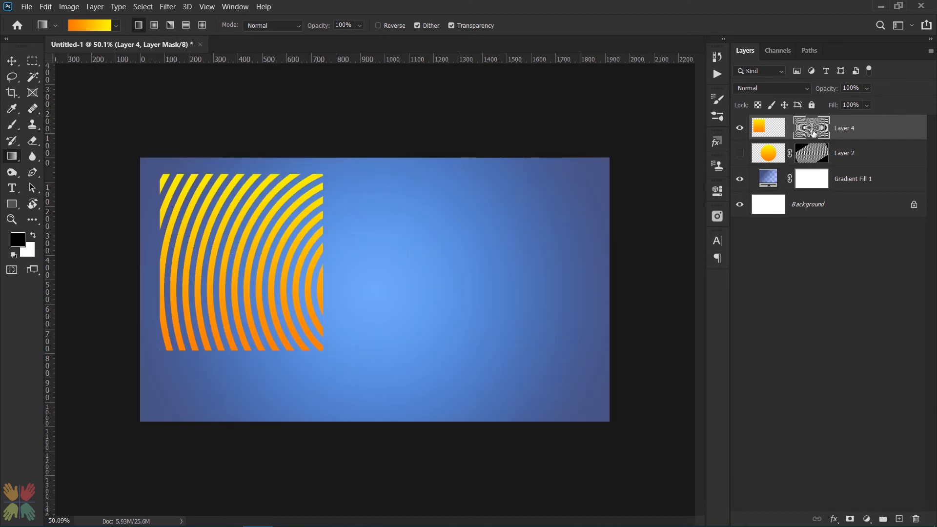
key("ctrl+t")
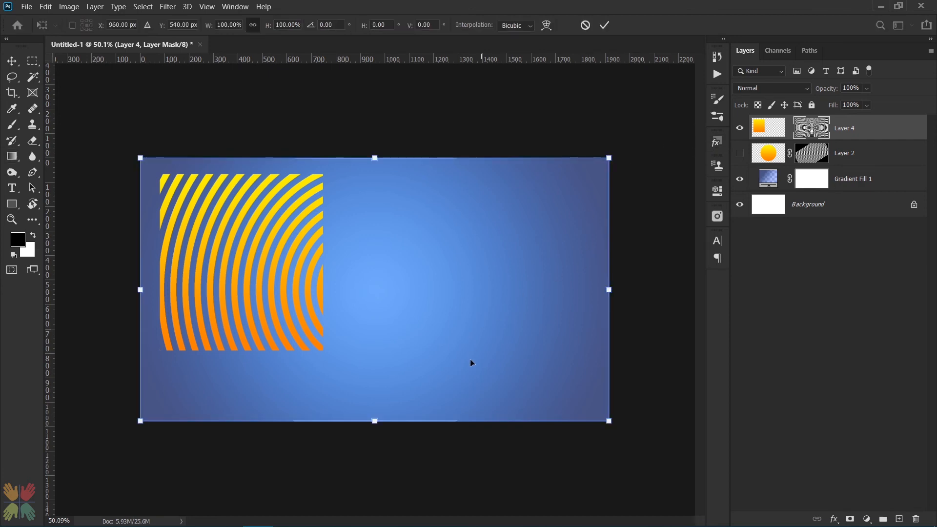
left_click_drag(612, 436, 600, 409)
left_click_drag(506, 314, 371, 282)
left_click(606, 25)
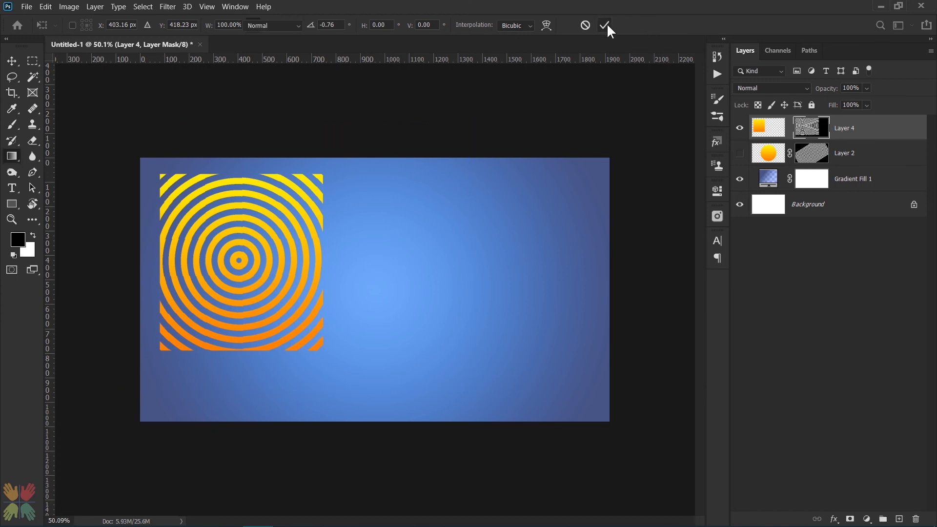
Relink the mask to the rectangle and move both together to the canvas centre at X 960 px, Y 540 px
left_click(790, 128)
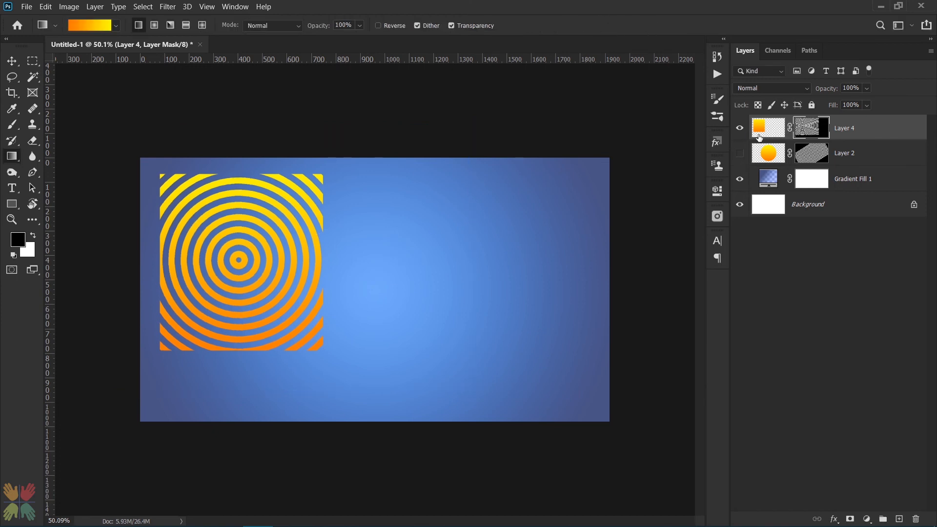
left_click_drag(758, 137, 765, 135)
key("ctrl+t")
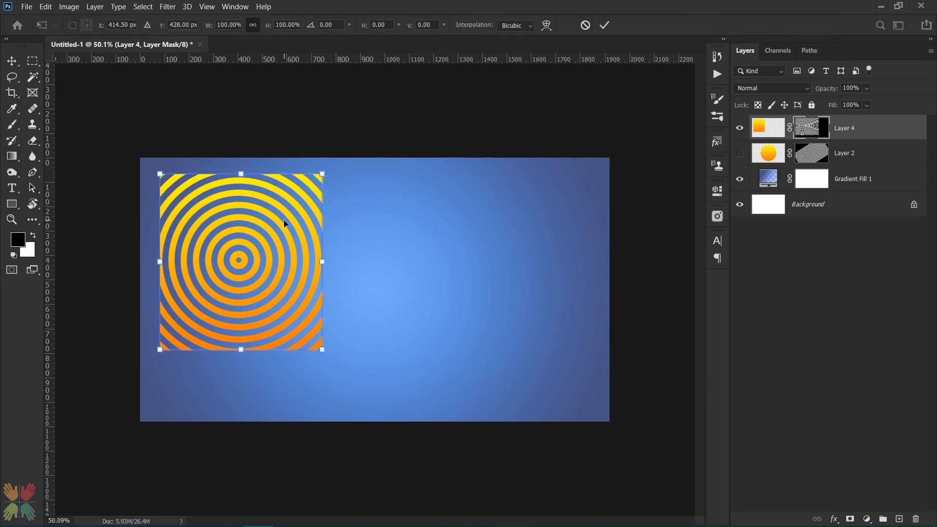
left_click_drag(285, 223, 415, 254)
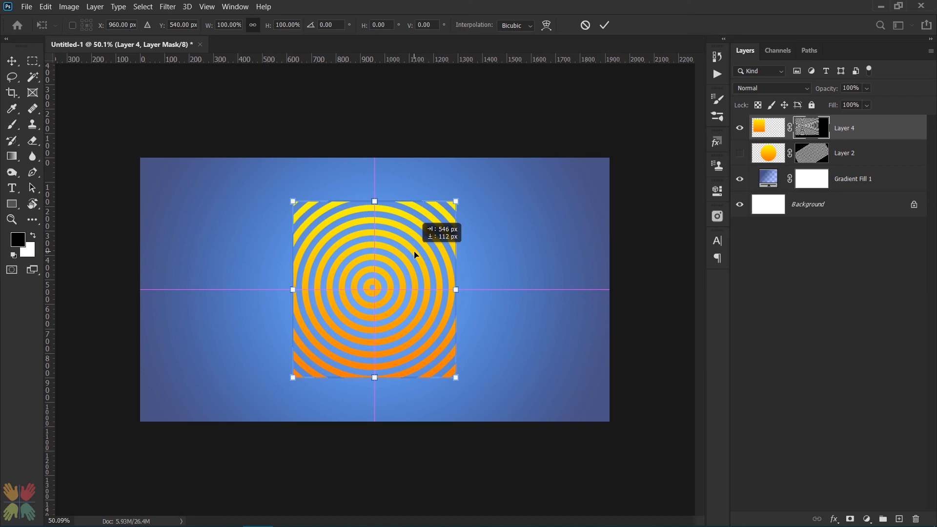
left_click_drag(415, 255, 415, 255)
left_click(604, 26)
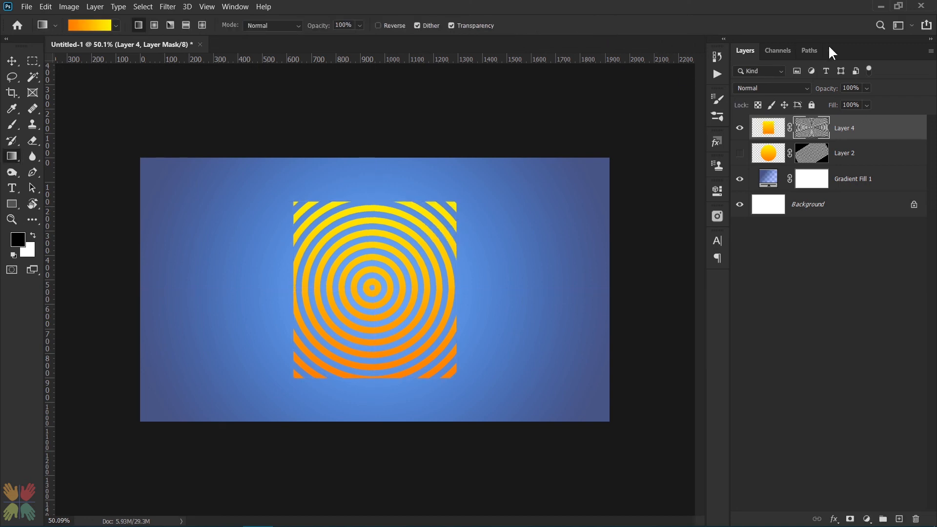